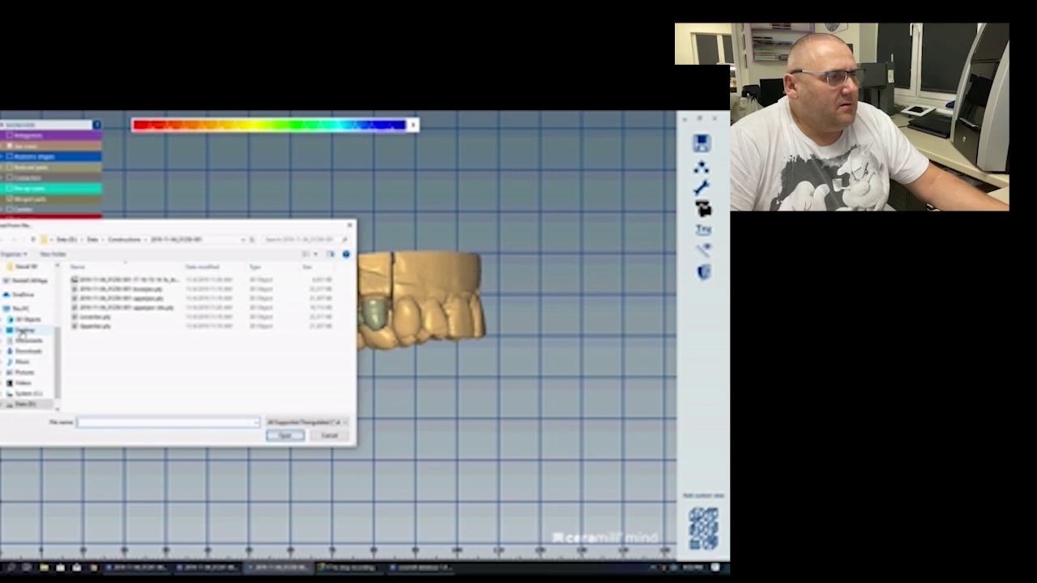
# Import the STL part from the Desktop and move it above the rearmost restored tooth
pyautogui.scroll(-5, 105, 340)
pyautogui.click(89, 371)
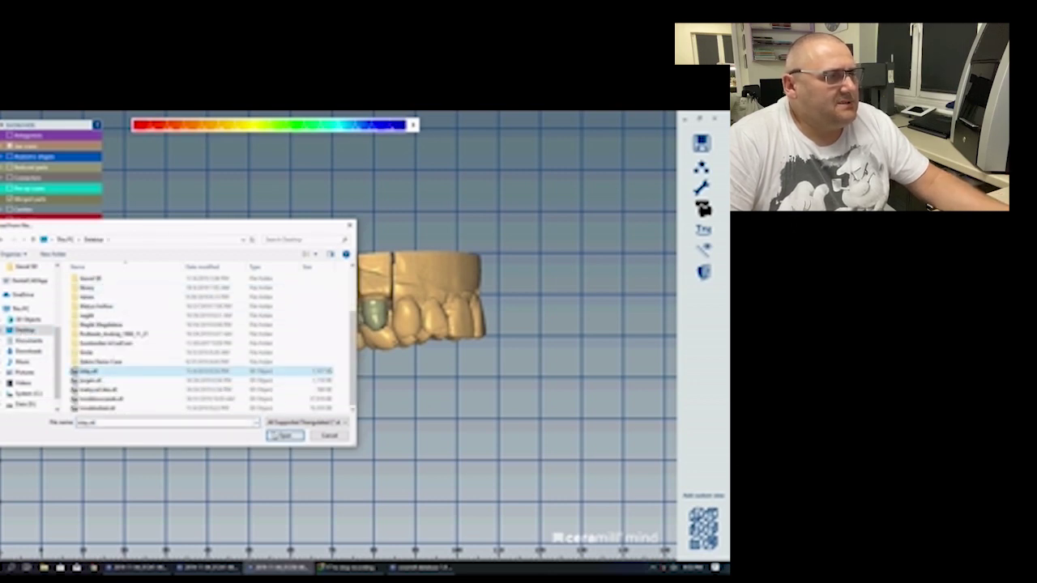
pyautogui.click(285, 435)
pyautogui.moveTo(567, 332); pyautogui.dragTo(288, 357)
pyautogui.moveTo(288, 365); pyautogui.dragTo(296, 346, button='right')
pyautogui.moveTo(305, 486); pyautogui.dragTo(252, 238)
pyautogui.moveTo(254, 259); pyautogui.dragTo(300, 256, button='right')
pyautogui.moveTo(318, 392); pyautogui.dragTo(347, 329)
pyautogui.moveTo(324, 341); pyautogui.dragTo(367, 353, button='right')
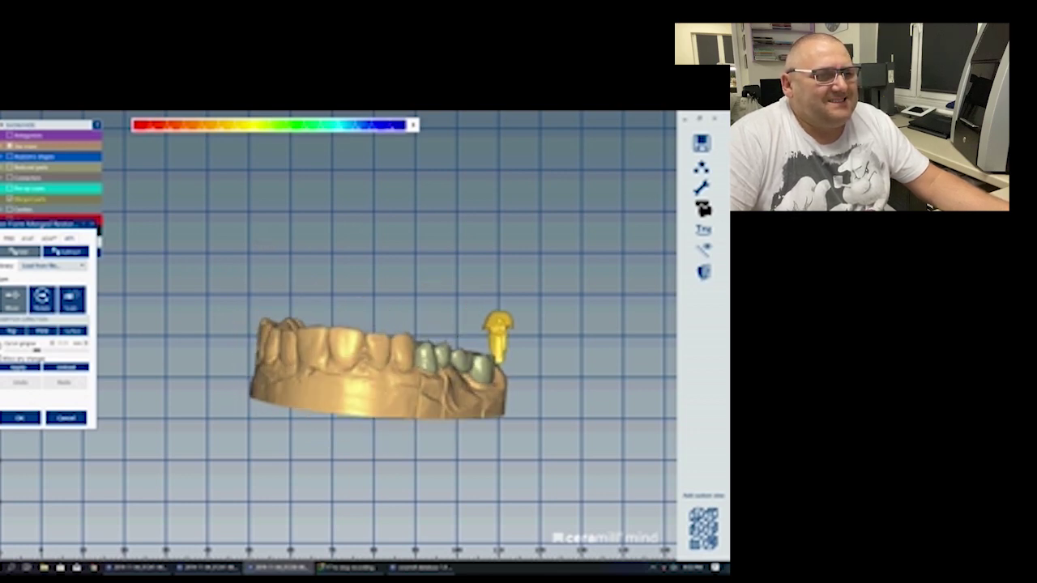
# Fine-tune the imported part's position over the rearmost crown while checking it from the side
pyautogui.moveTo(499, 332); pyautogui.dragTo(488, 327)
pyautogui.scroll(-2, 488, 327)
pyautogui.moveTo(464, 335); pyautogui.dragTo(411, 345, button='right')
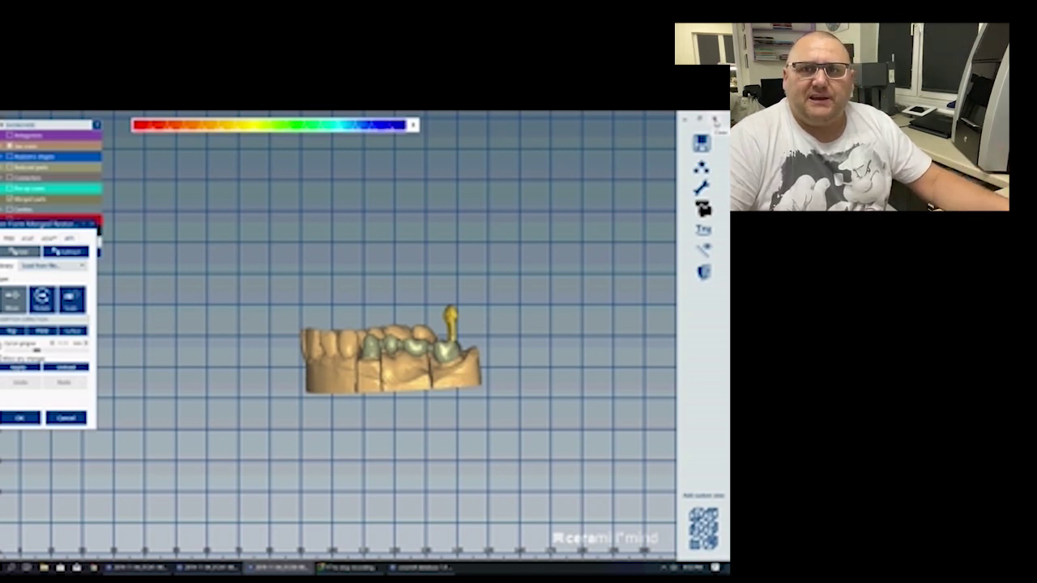
pyautogui.moveTo(452, 317); pyautogui.dragTo(449, 317)
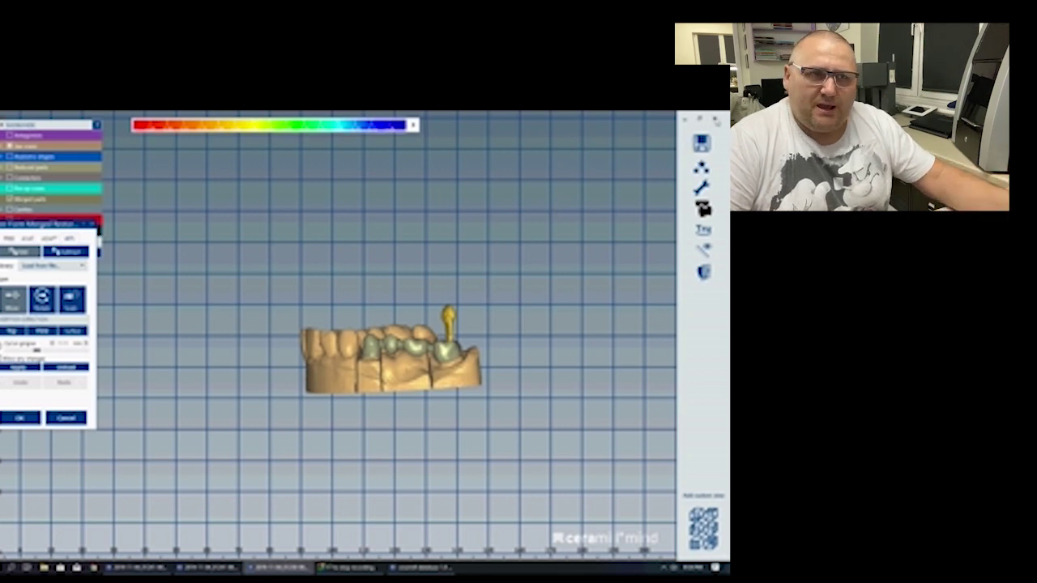
# Close the CAD window without saving the scene
pyautogui.click(714, 119)
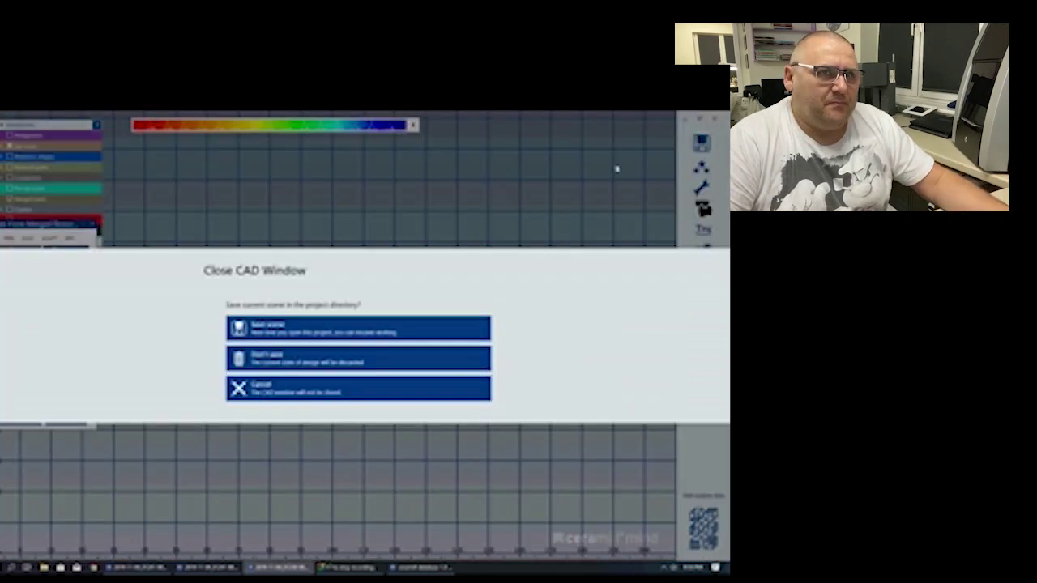
pyautogui.click(280, 358)
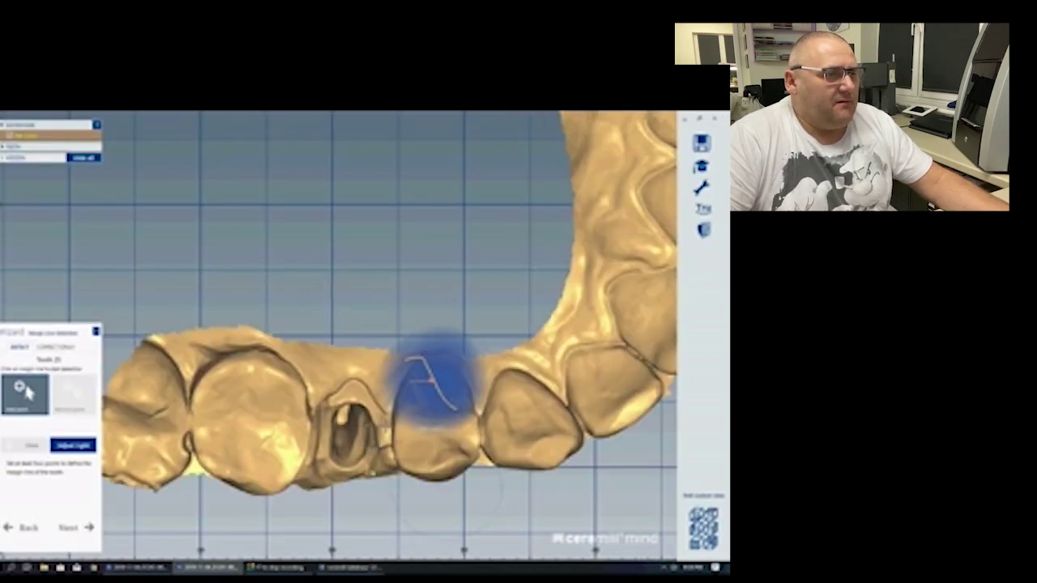
# Examine the post cavity of tooth 25 from several angles, and the post and core design in the other project window
pyautogui.moveTo(450, 486); pyautogui.dragTo(452, 479, button='right')
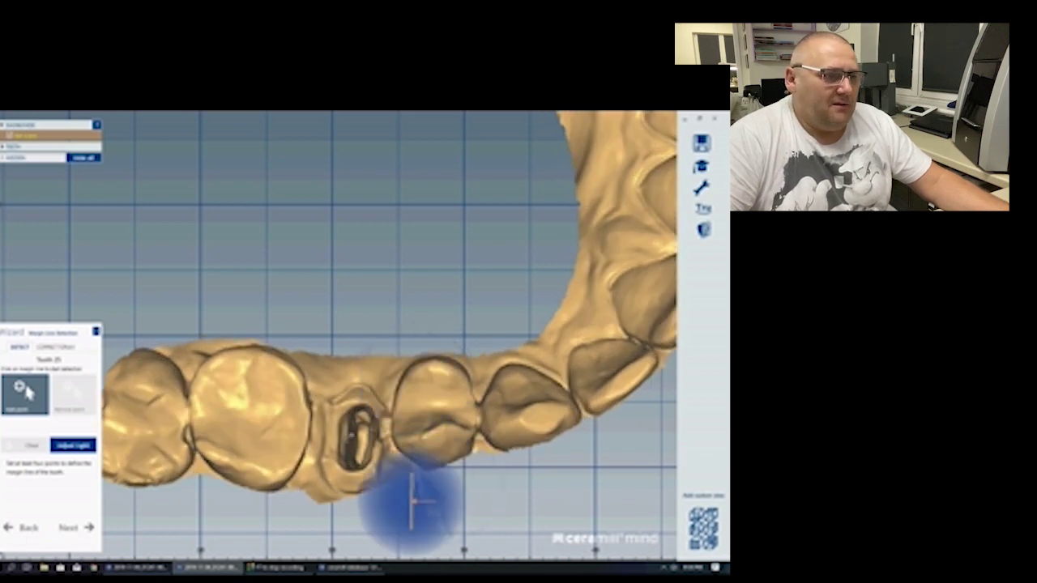
pyautogui.moveTo(418, 509); pyautogui.dragTo(423, 489, button='right')
pyautogui.click(417, 458)
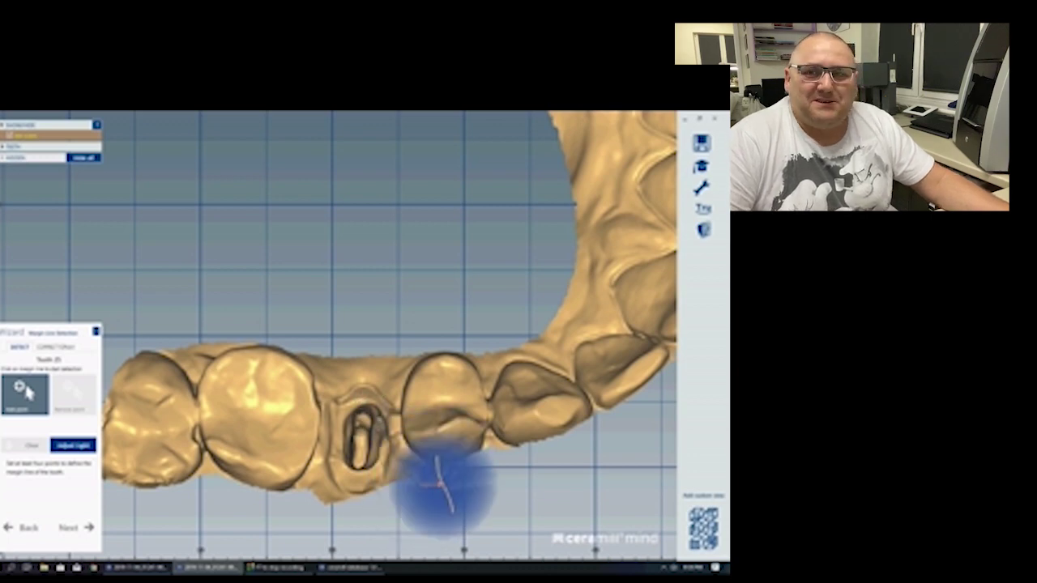
pyautogui.moveTo(440, 486)
pyautogui.mouseDown(button='right')
pyautogui.moveTo(420, 380)
pyautogui.moveTo(423, 492)
pyautogui.mouseUp(button='right')
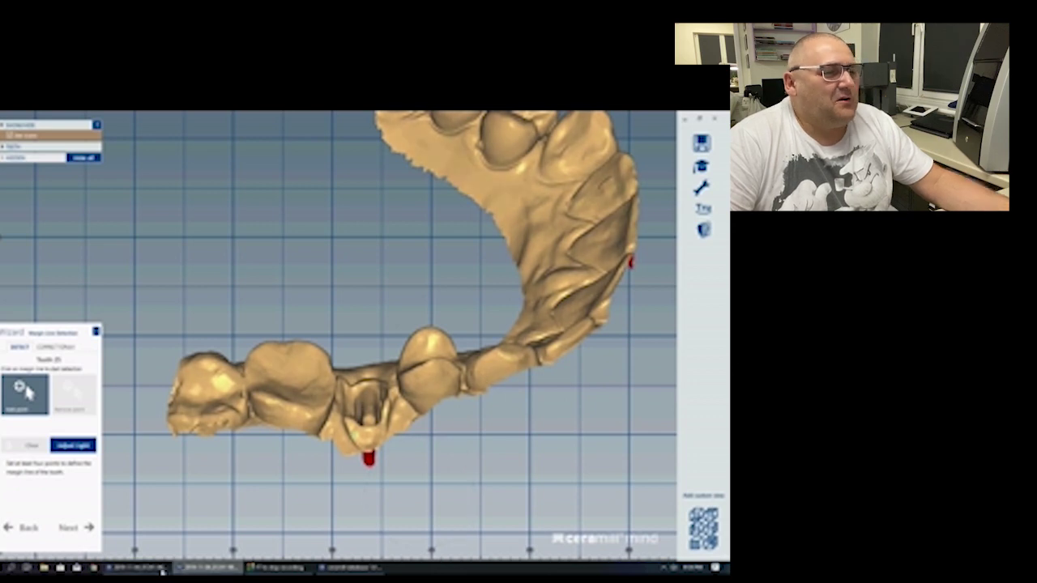
pyautogui.click(186, 572)
pyautogui.scroll(4, 234, 462)
pyautogui.moveTo(235, 463); pyautogui.dragTo(355, 397, button='right')
pyautogui.scroll(-4, 358, 401)
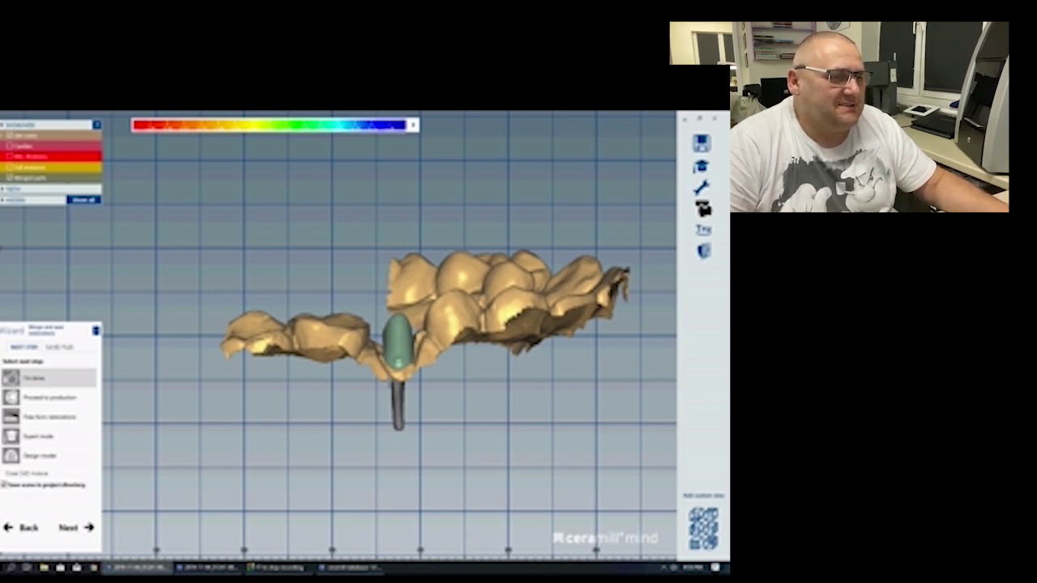
# In the post_and_core job definition, define tooth 24 as an Inlay/Onlay made of ceramill wax
pyautogui.click(93, 566)
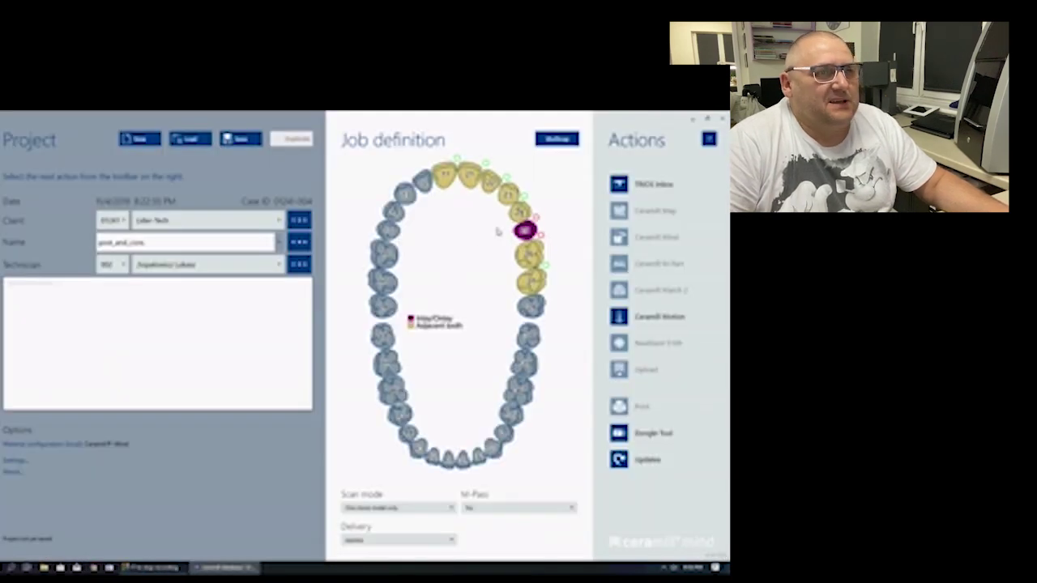
pyautogui.moveTo(525, 232)
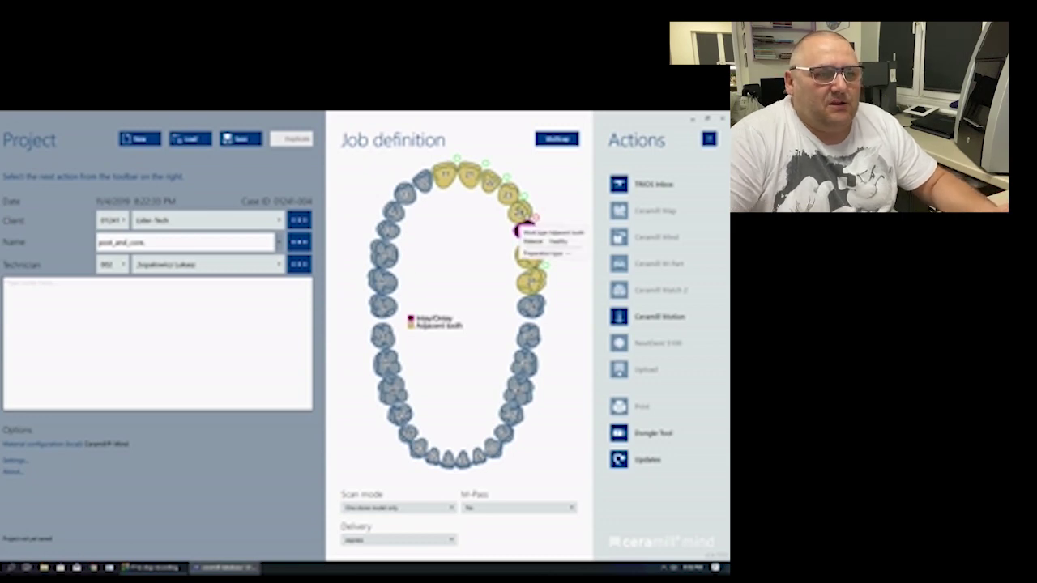
pyautogui.click(522, 217)
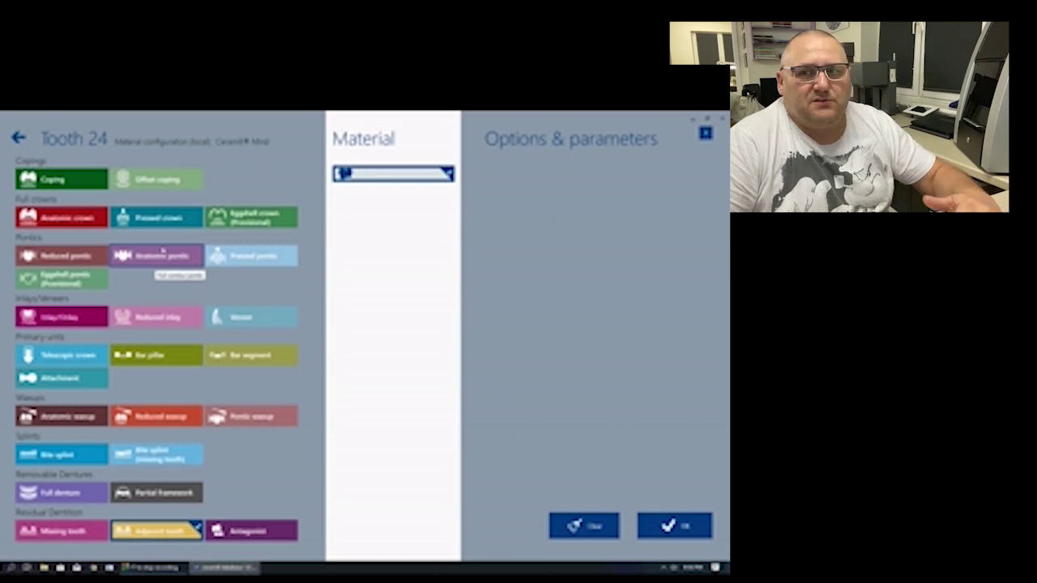
pyautogui.click(65, 318)
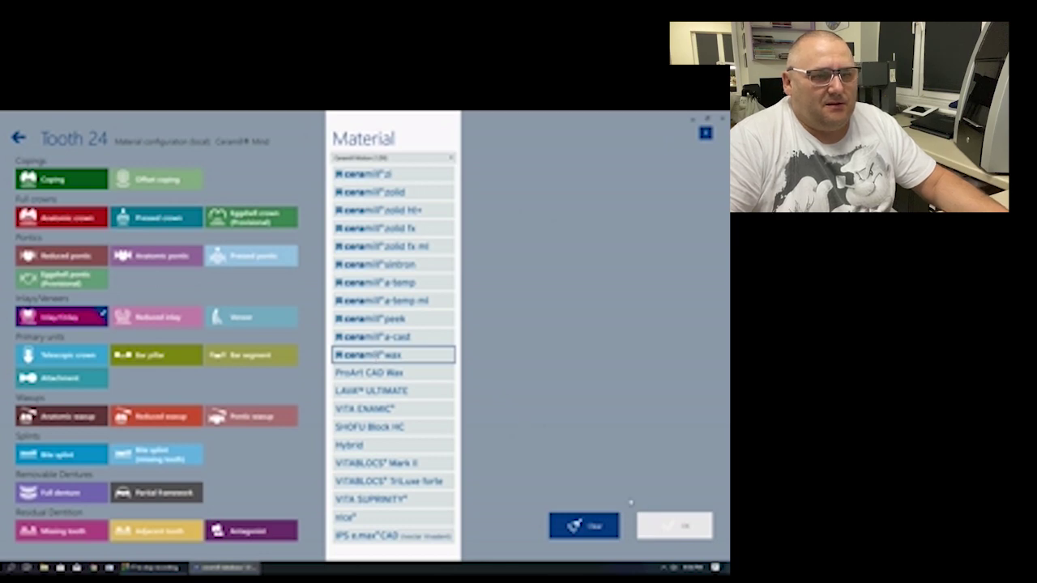
pyautogui.click(672, 527)
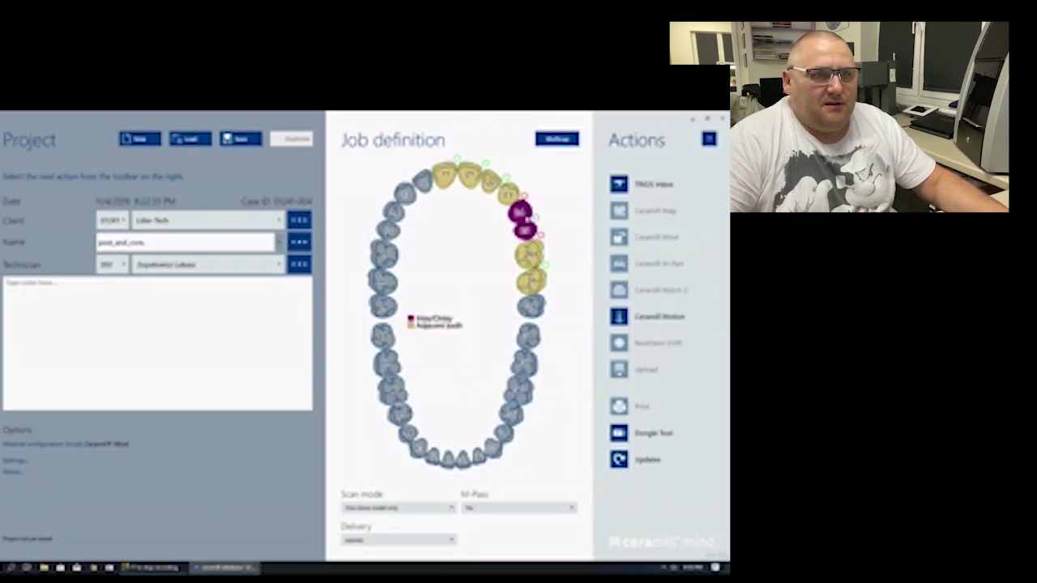
# Save the project and open it in Ceramill Mind, loading the scan data only
pyautogui.moveTo(526, 233)
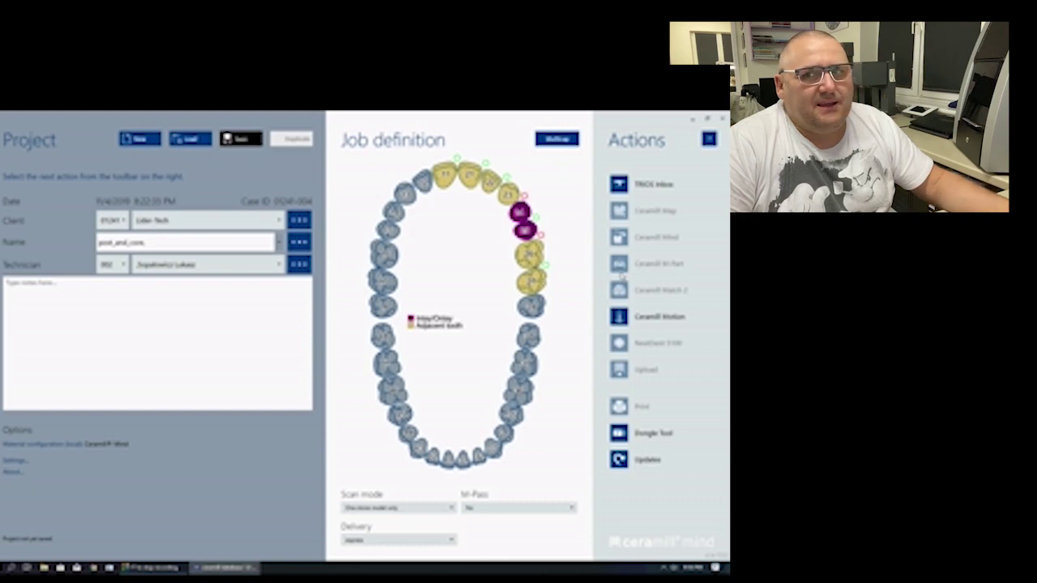
pyautogui.click(235, 139)
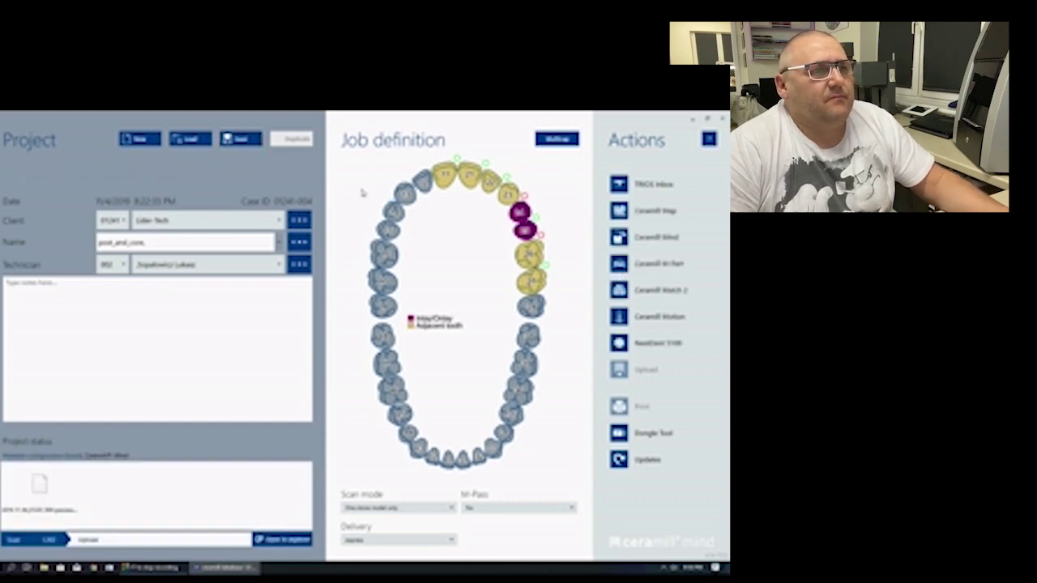
pyautogui.click(657, 240)
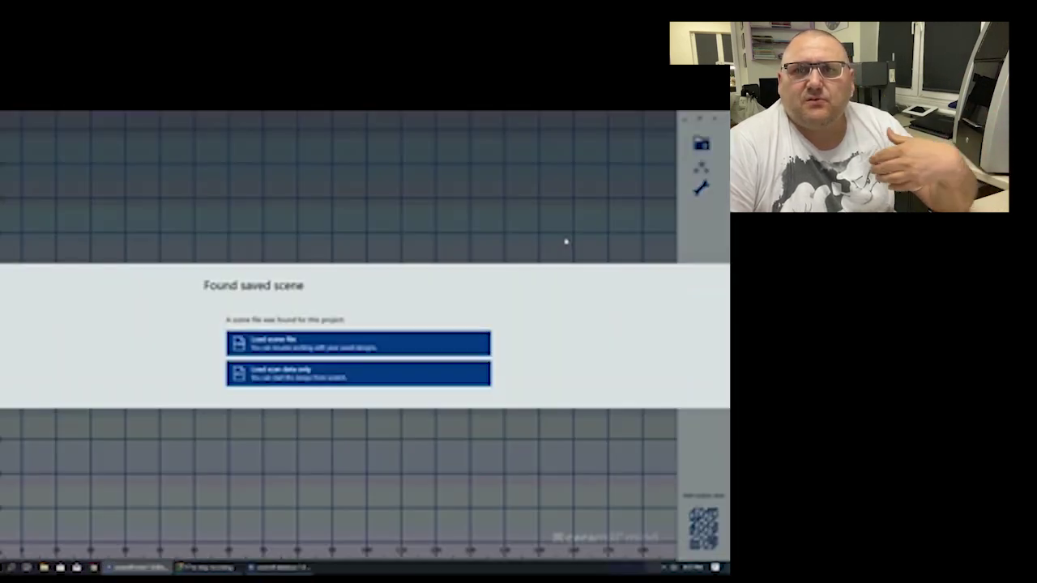
pyautogui.click(274, 369)
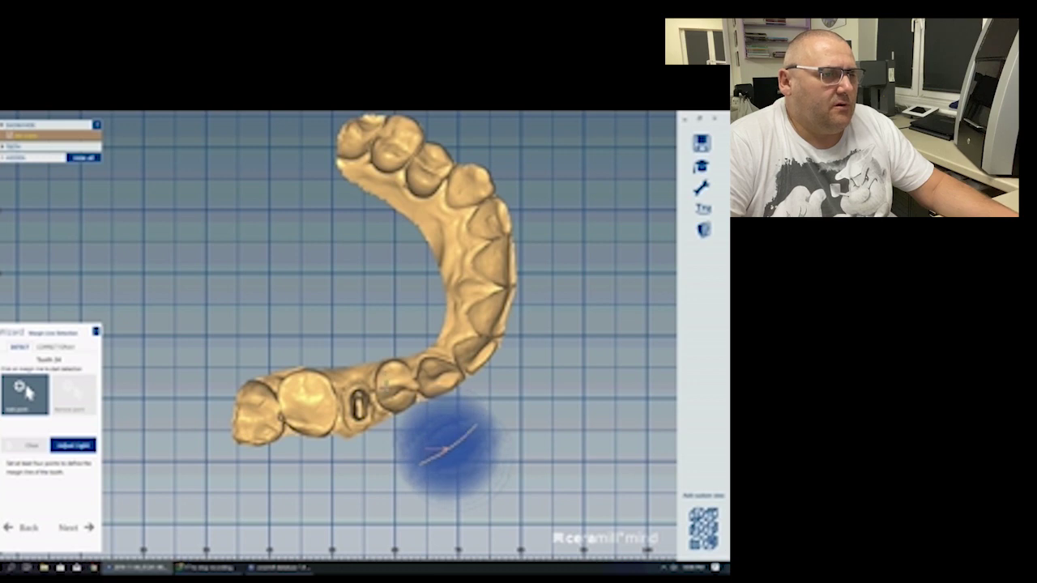
# Draw a small closed margin line on the occlusal surface of tooth 24, near tooth 25, and proceed to tooth 25
pyautogui.scroll(5, 388, 389)
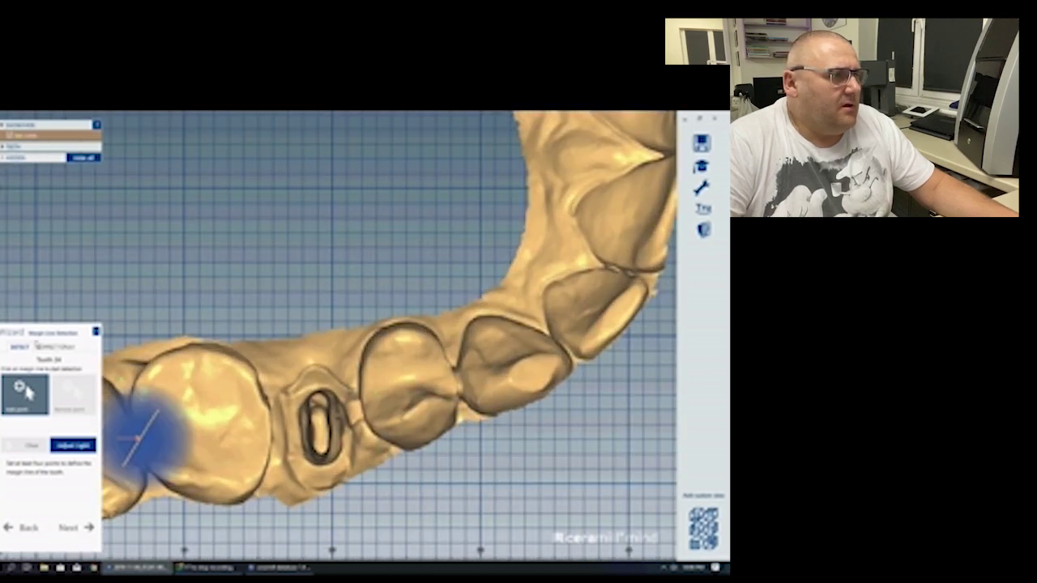
pyautogui.click(44, 348)
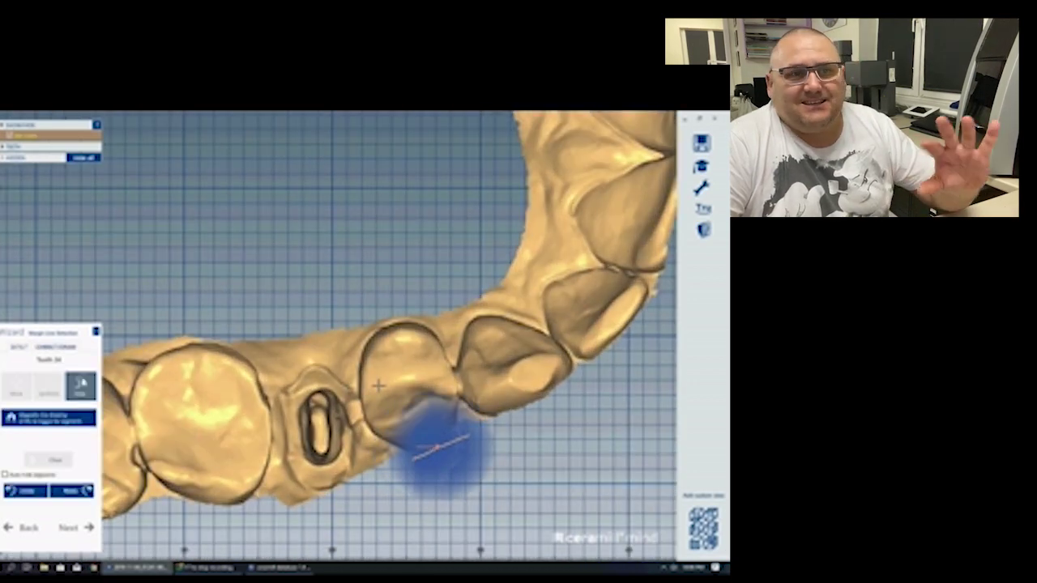
pyautogui.scroll(2, 429, 445)
pyautogui.scroll(1, 378, 383)
pyautogui.click(359, 381)
pyautogui.click(383, 375)
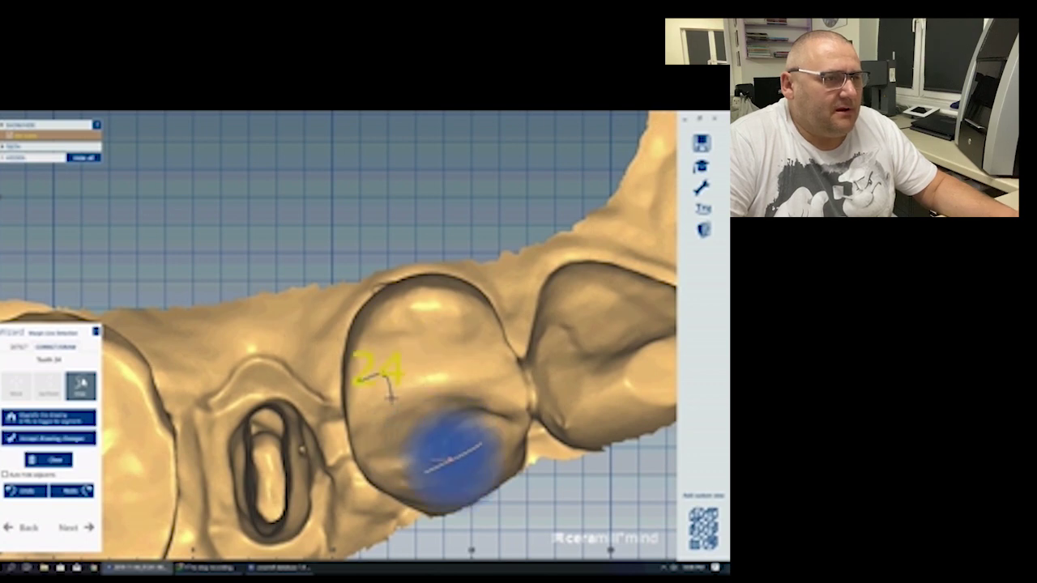
pyautogui.click(361, 387)
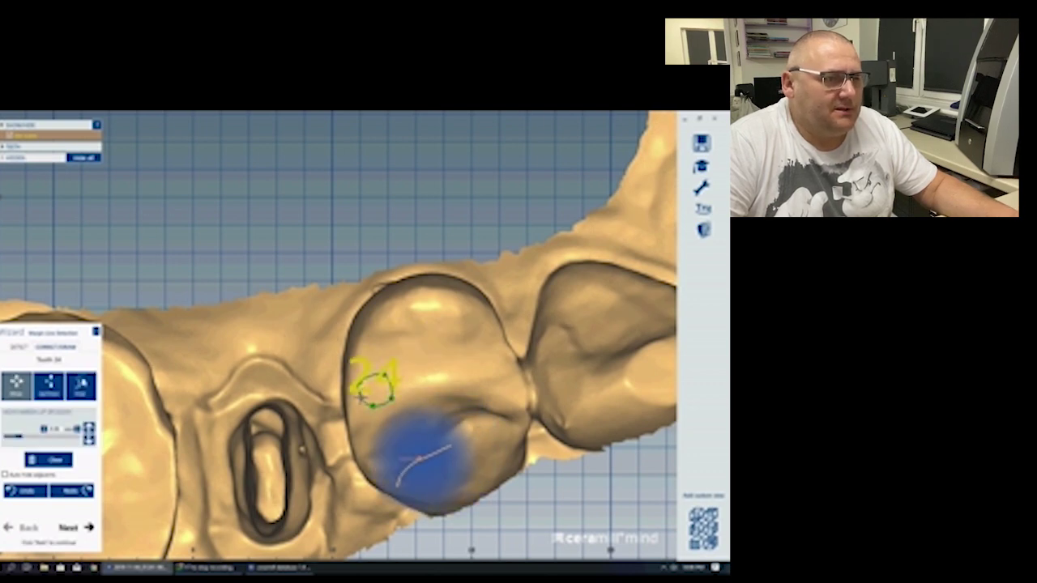
pyautogui.scroll(-2, 420, 457)
pyautogui.moveTo(421, 455)
pyautogui.mouseDown(button='right')
pyautogui.moveTo(407, 440)
pyautogui.moveTo(346, 462)
pyautogui.moveTo(341, 419)
pyautogui.moveTo(162, 381)
pyautogui.mouseUp(button='right')
pyautogui.click(65, 528)
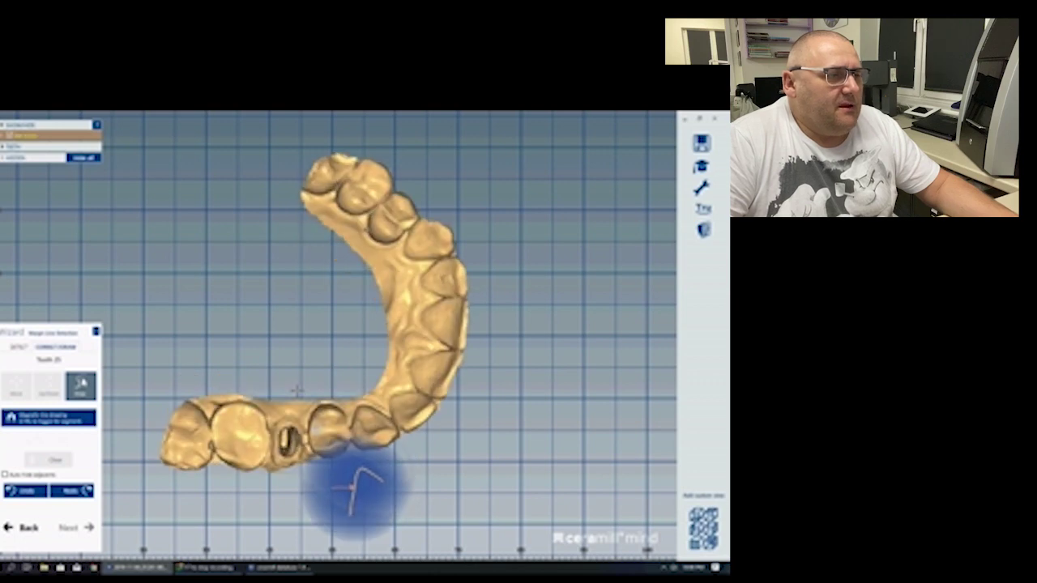
# Draw a closed margin line around the post cavity of tooth 25
pyautogui.click(288, 422)
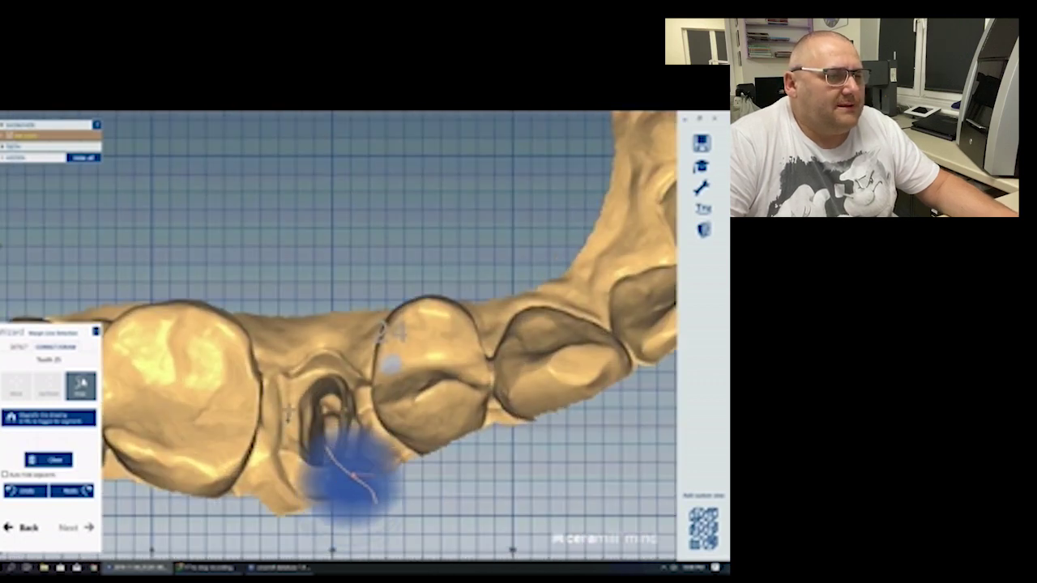
pyautogui.click(294, 397)
pyautogui.click(305, 370)
pyautogui.moveTo(368, 426); pyautogui.dragTo(382, 421)
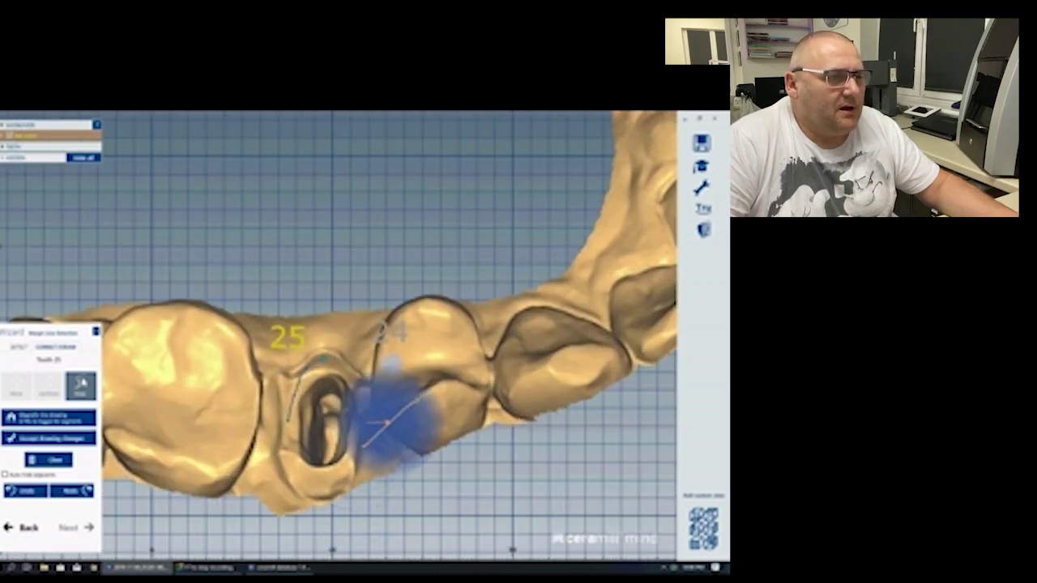
pyautogui.moveTo(414, 452); pyautogui.dragTo(421, 480, button='right')
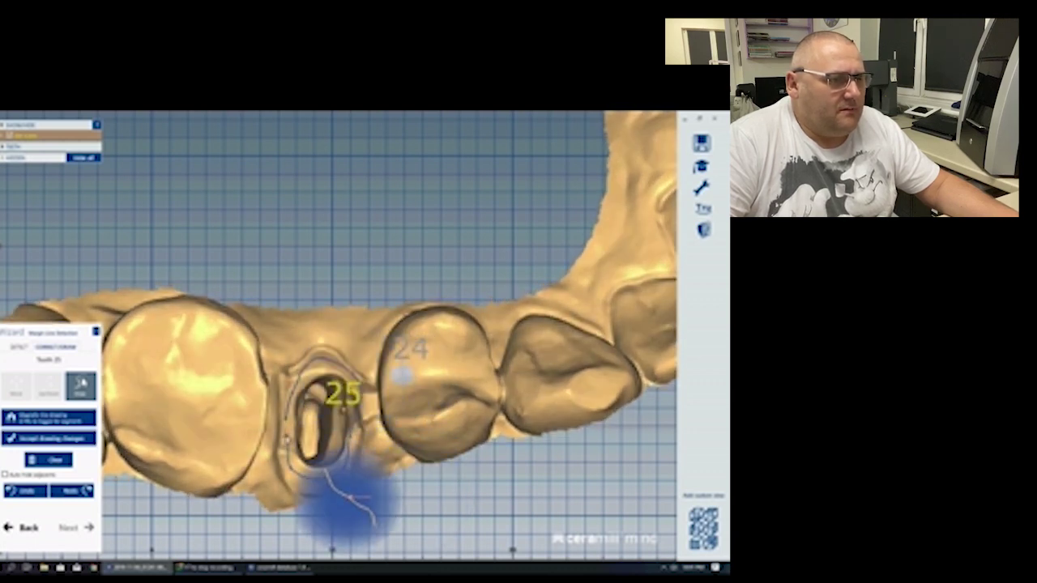
pyautogui.click(349, 380)
pyautogui.moveTo(266, 453); pyautogui.dragTo(375, 497, button='right')
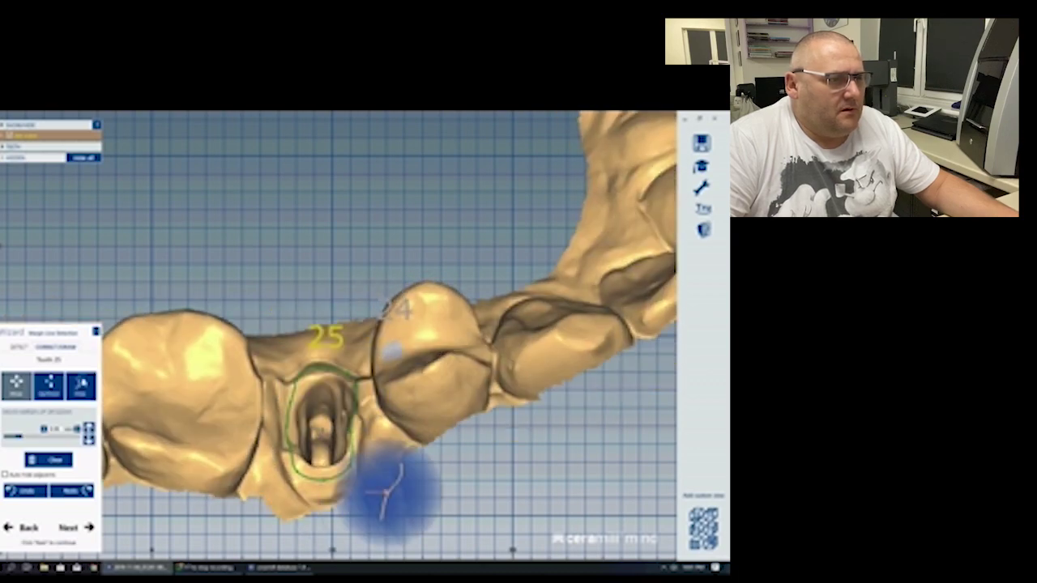
# Reposition the margin points of tooth 25 along the preparation edge and proceed to the insertion direction
pyautogui.scroll(4, 346, 380)
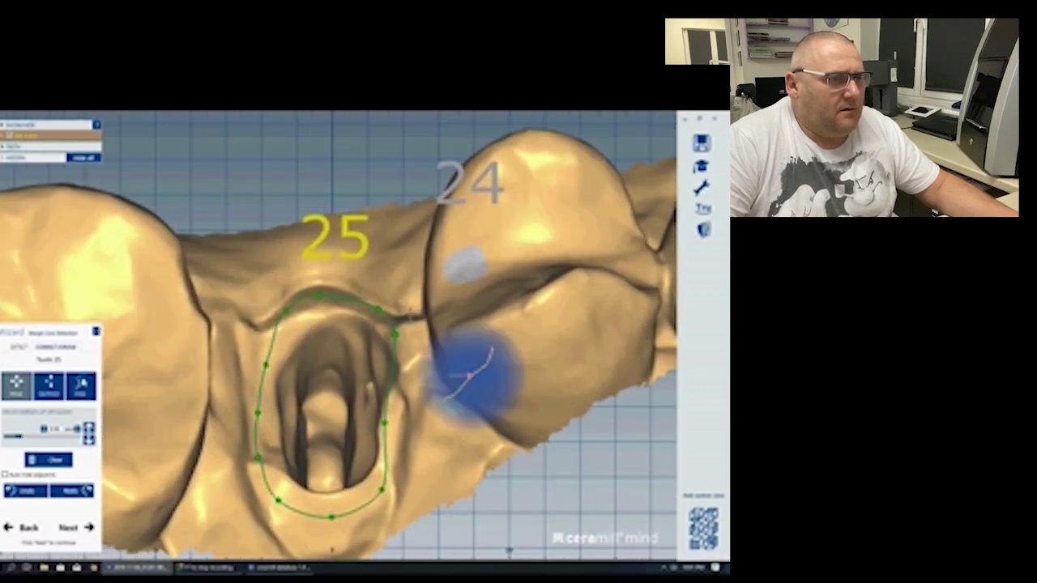
pyautogui.moveTo(475, 388); pyautogui.dragTo(488, 397, button='right')
pyautogui.moveTo(407, 334); pyautogui.dragTo(393, 345)
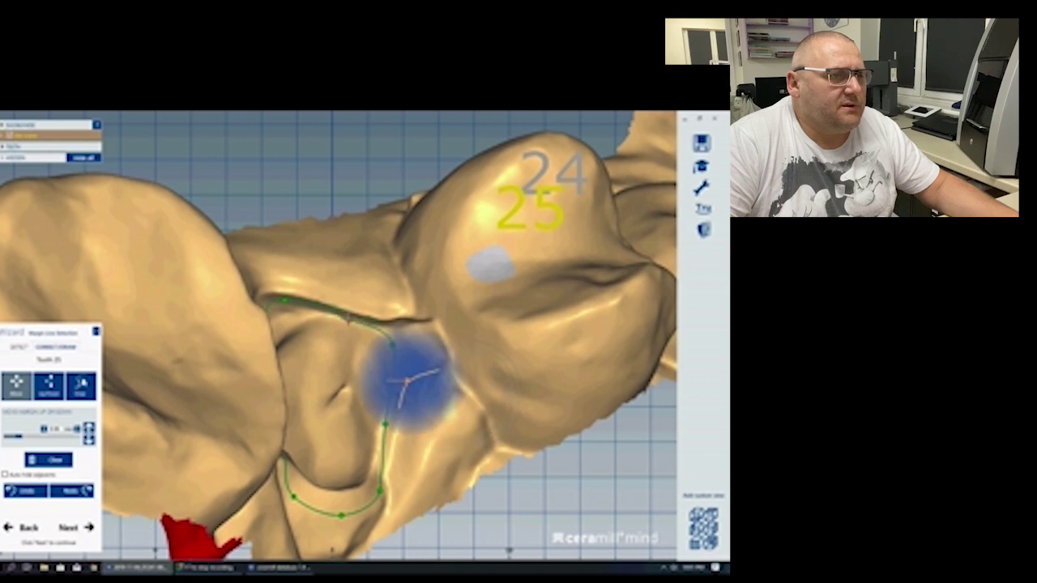
pyautogui.moveTo(405, 374)
pyautogui.mouseDown(button='right')
pyautogui.moveTo(428, 388)
pyautogui.moveTo(440, 359)
pyautogui.mouseUp(button='right')
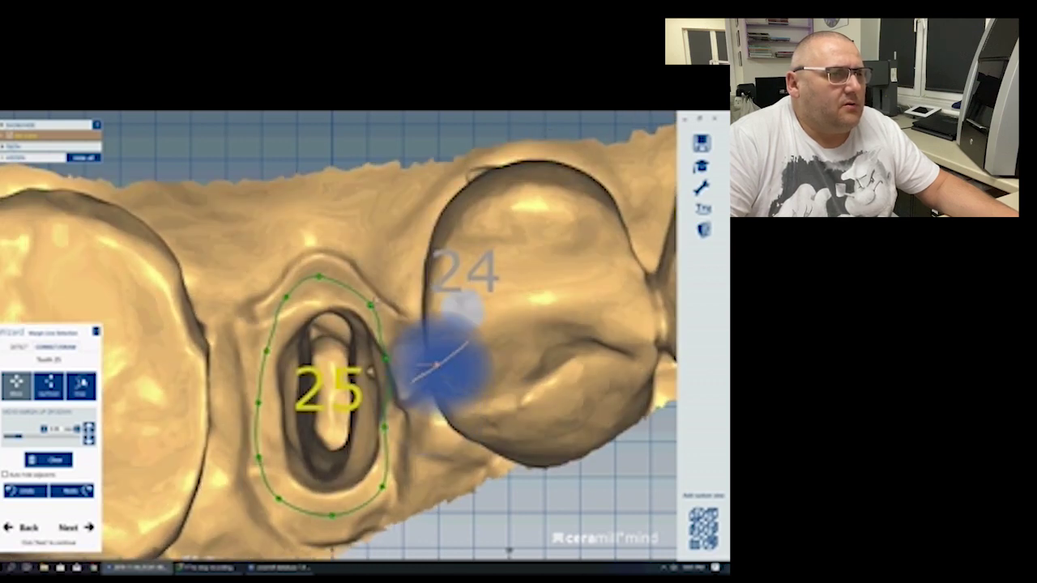
pyautogui.moveTo(319, 277); pyautogui.dragTo(287, 302)
pyautogui.moveTo(393, 401)
pyautogui.mouseDown(button='right')
pyautogui.moveTo(347, 371)
pyautogui.moveTo(441, 466)
pyautogui.mouseUp(button='right')
pyautogui.click(67, 529)
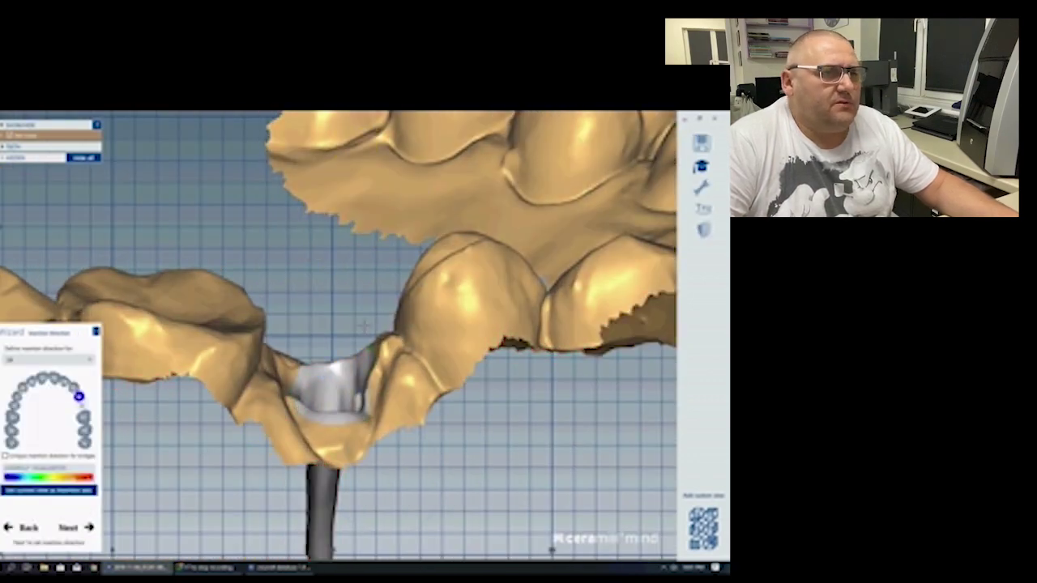
# Set the occlusal view as the insertion direction for tooth 24 and proceed to tooth 25
pyautogui.scroll(3, 344, 416)
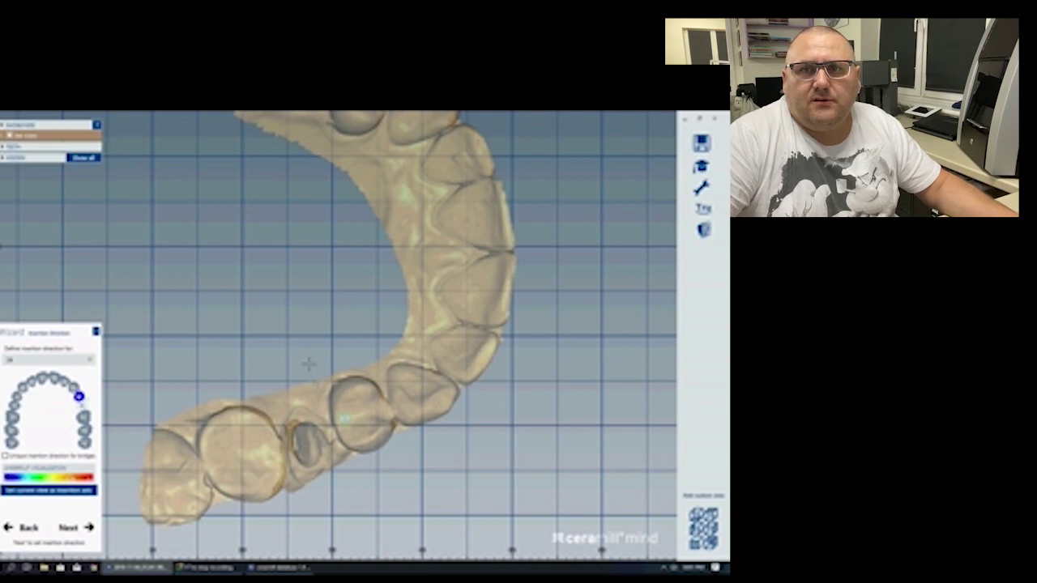
pyautogui.click(58, 494)
pyautogui.click(71, 529)
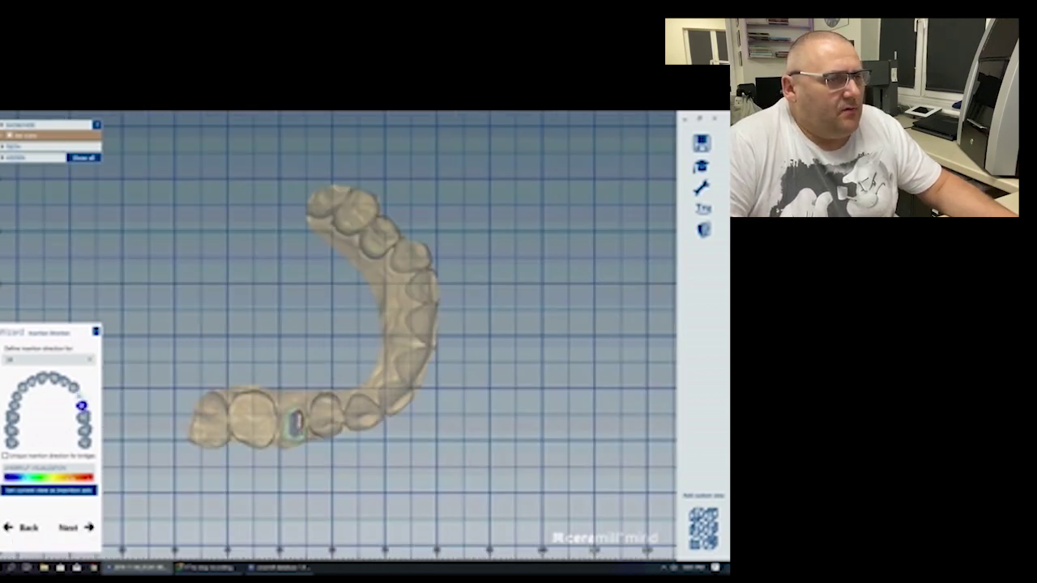
# Set the occlusal view down the post cavity as the insertion direction for tooth 25 and proceed to the inlay bottoms
pyautogui.moveTo(324, 389); pyautogui.dragTo(315, 388, button='right')
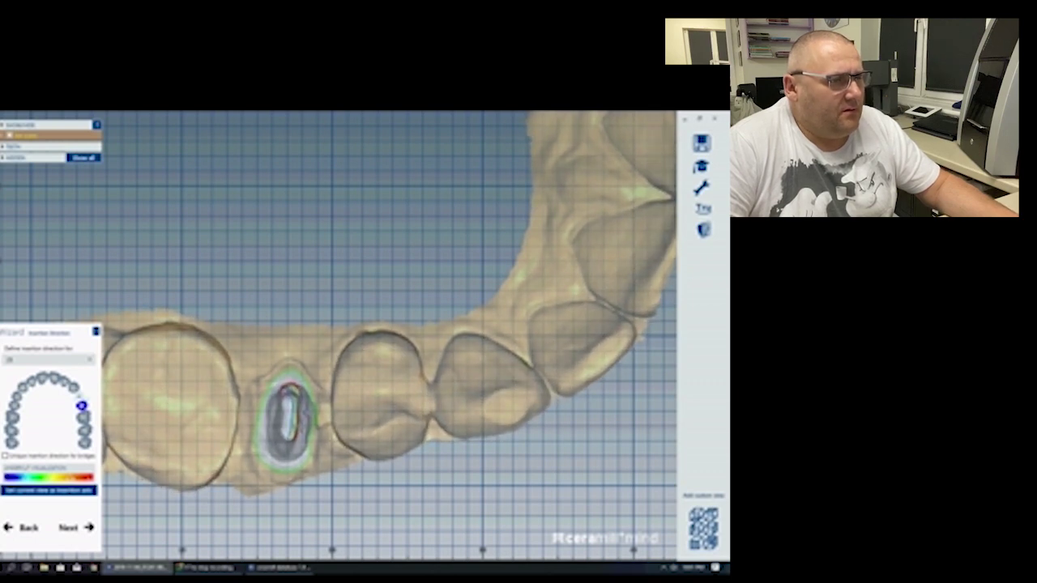
pyautogui.click(27, 491)
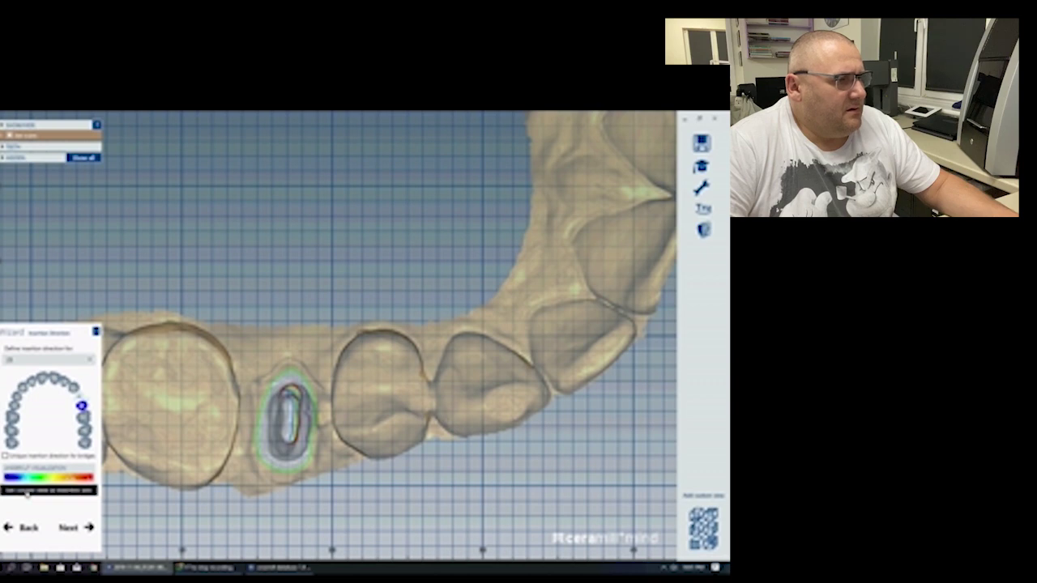
pyautogui.click(74, 529)
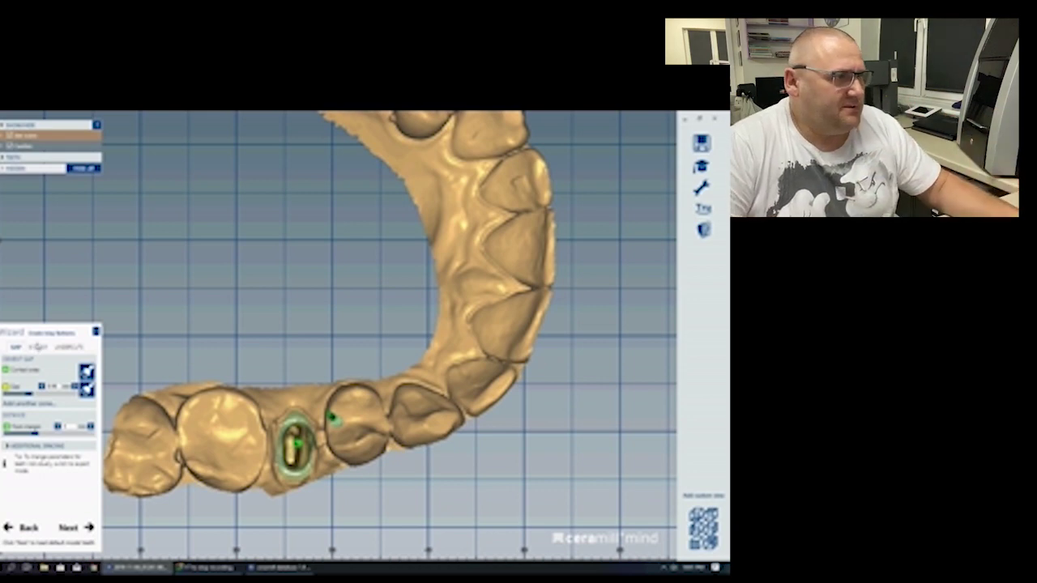
# Enable "Don't block out undercuts" for the inlay bottoms and apply the change
pyautogui.click(38, 348)
pyautogui.click(78, 348)
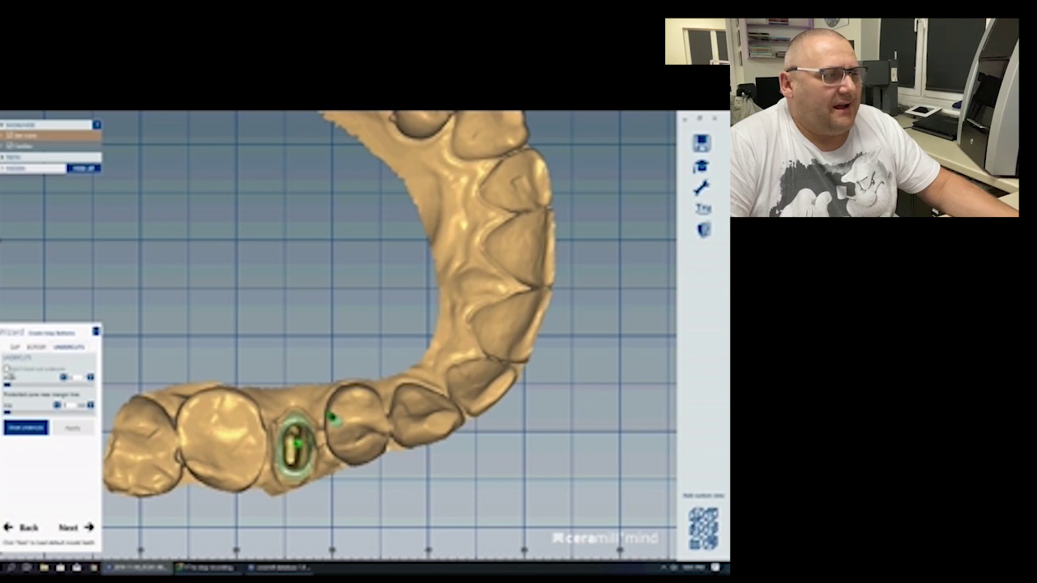
pyautogui.click(8, 370)
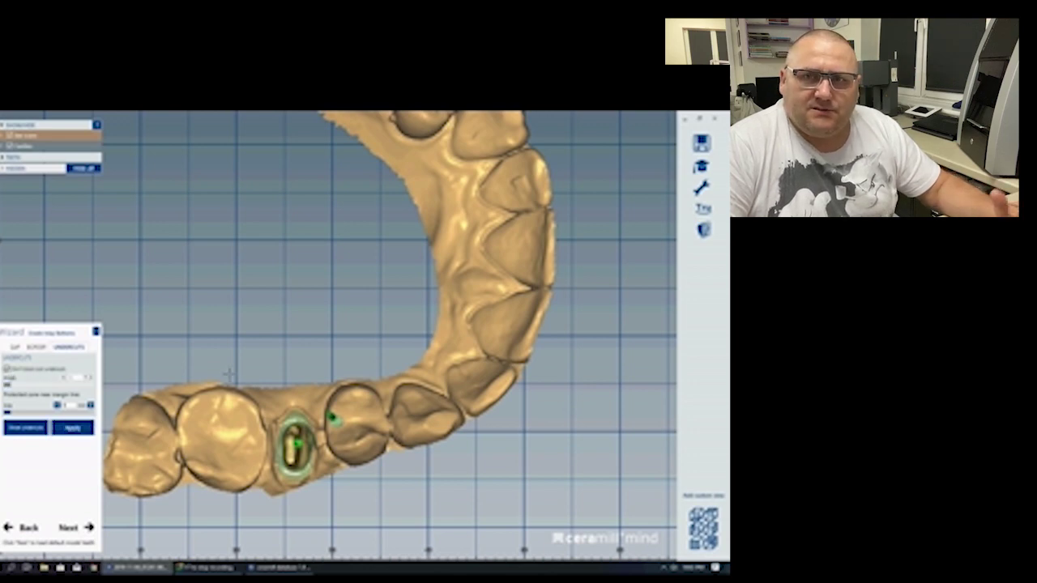
pyautogui.click(73, 429)
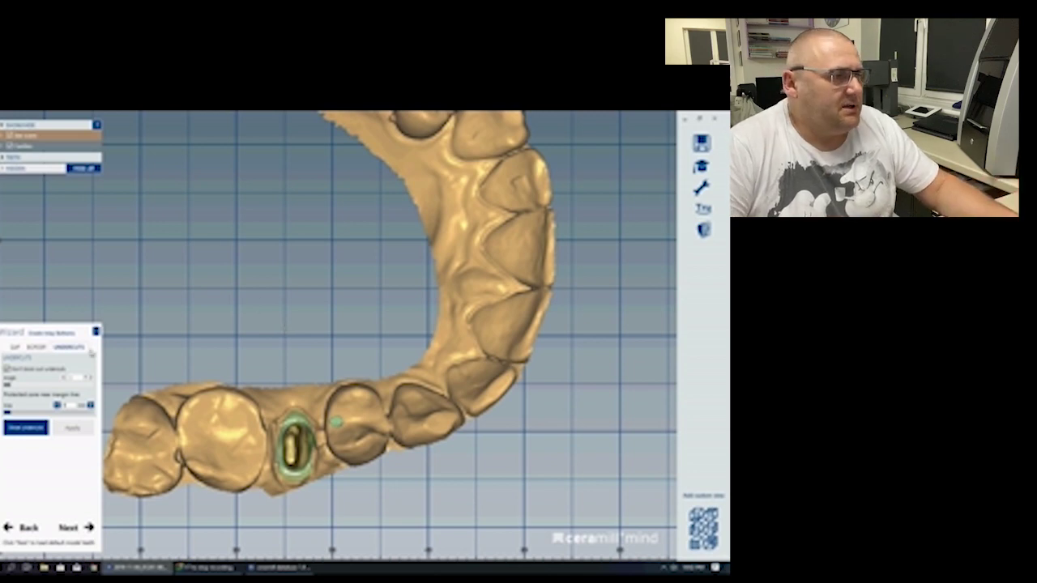
# Check the border and cement gap parameters of the inlay bottoms, then proceed to tooth placement
pyautogui.click(36, 348)
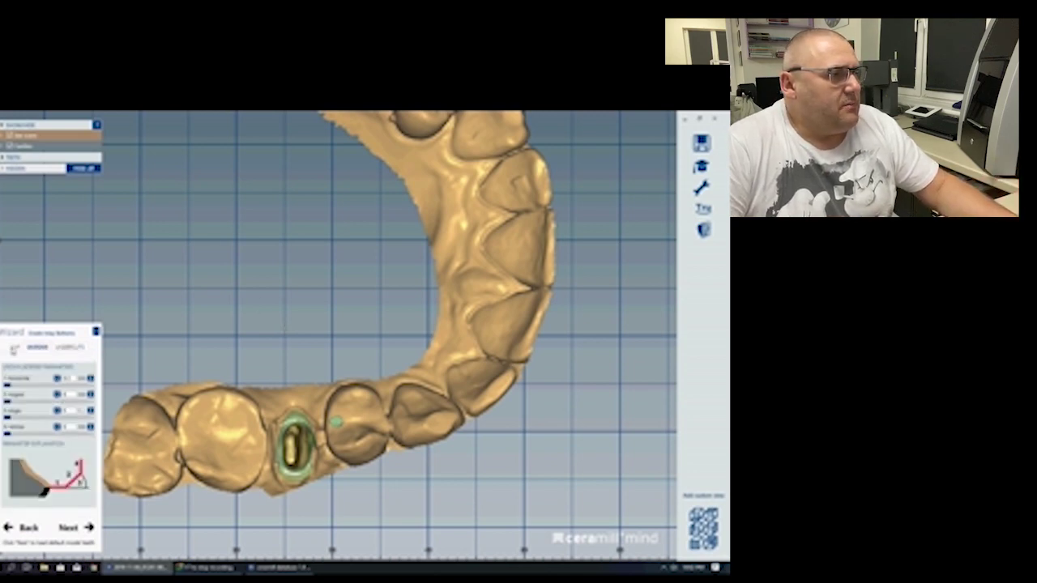
pyautogui.click(14, 347)
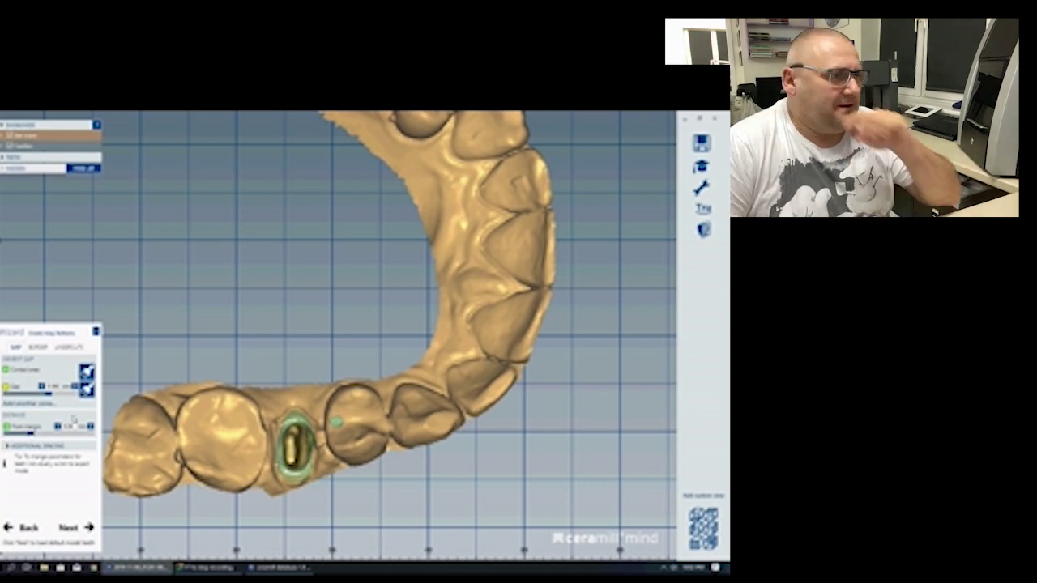
pyautogui.moveTo(229, 417)
pyautogui.mouseDown(button='right')
pyautogui.moveTo(226, 381)
pyautogui.moveTo(221, 404)
pyautogui.mouseUp(button='right')
pyautogui.click(67, 528)
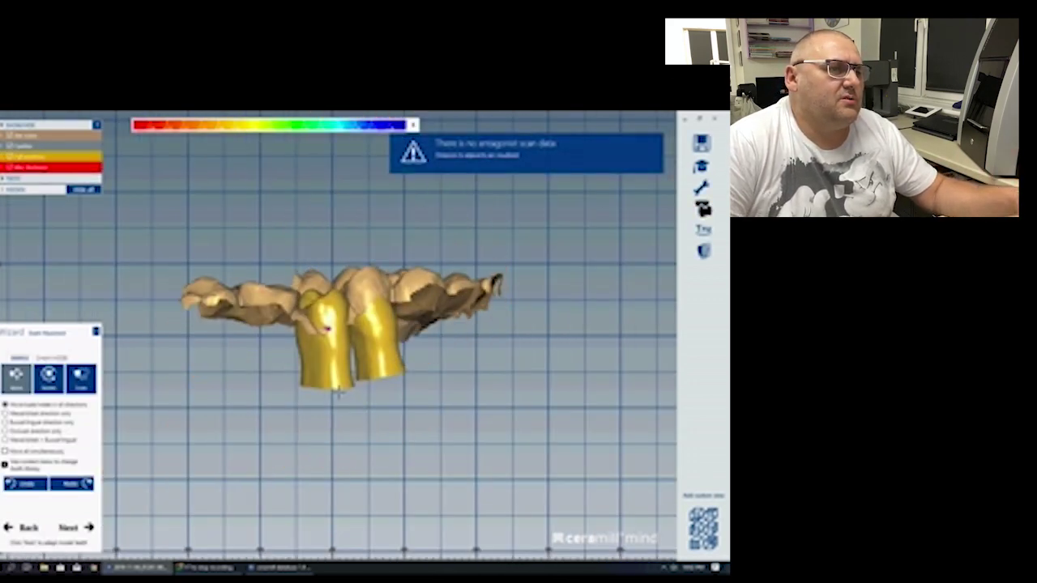
# Accept the placement of the two model teeth, adapt them to the margins and build up the tooth 25 core with the free-forming brush
pyautogui.moveTo(264, 316); pyautogui.dragTo(324, 337)
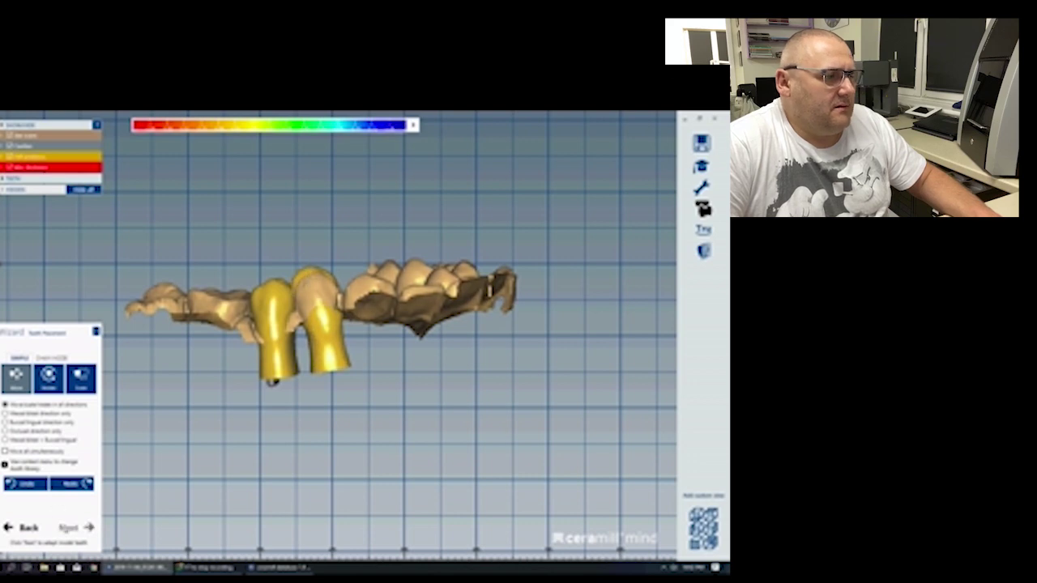
pyautogui.click(70, 528)
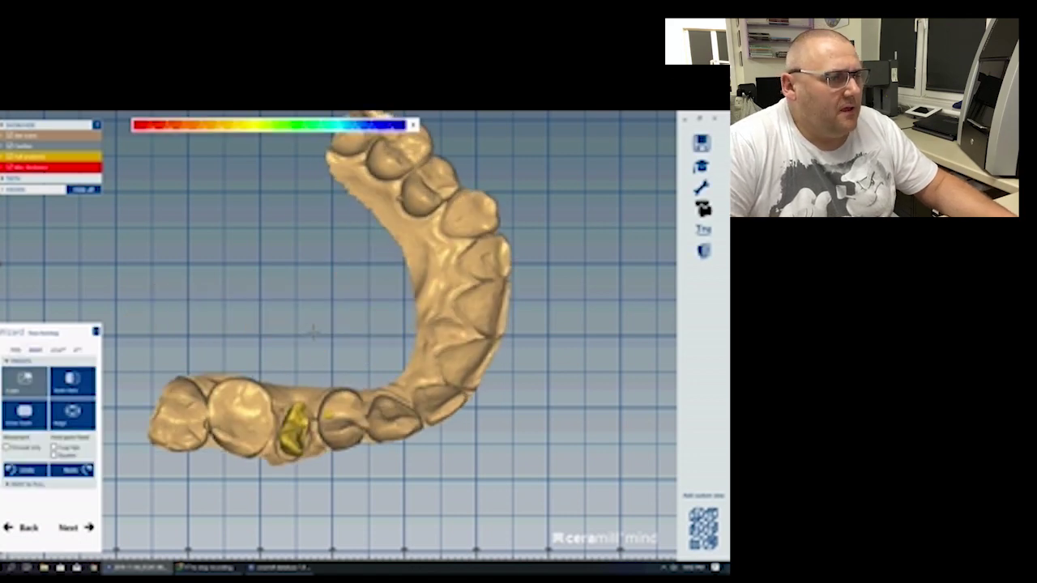
pyautogui.click(14, 351)
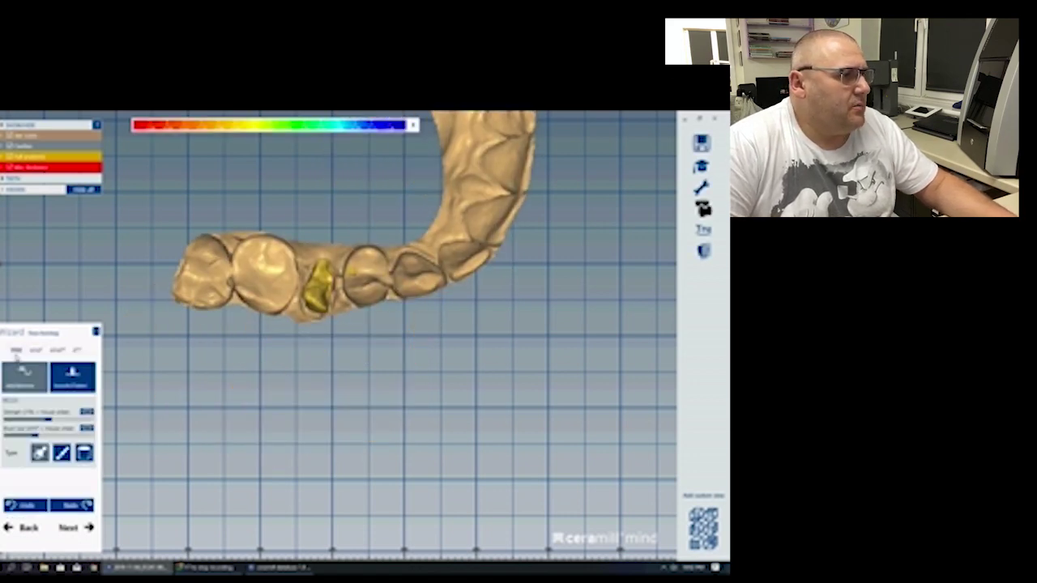
pyautogui.scroll(3, 322, 272)
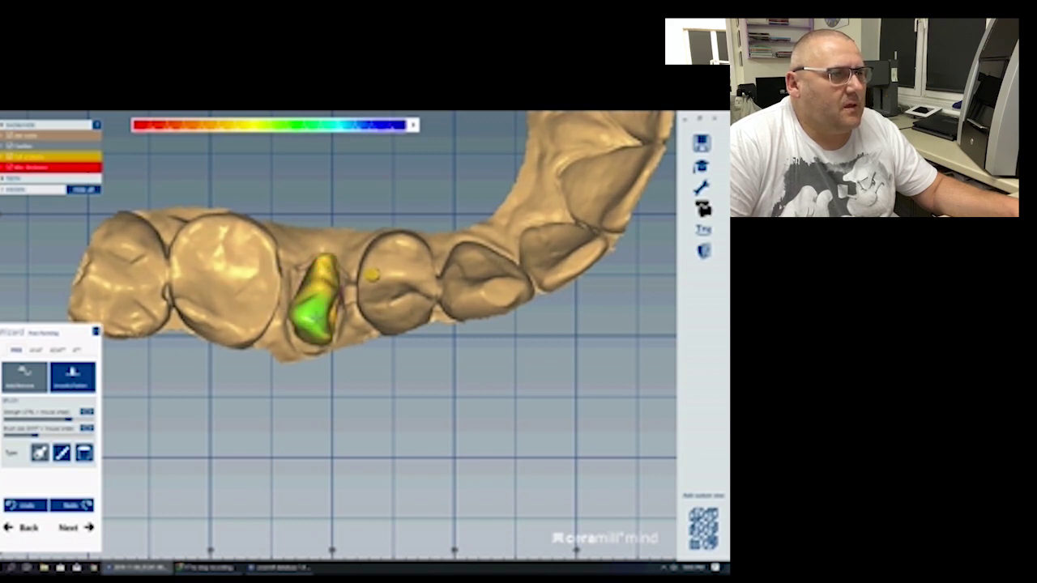
# Smooth the occlusal surface of the tooth 25 core with the Smooth/Flatten brush
pyautogui.click(80, 376)
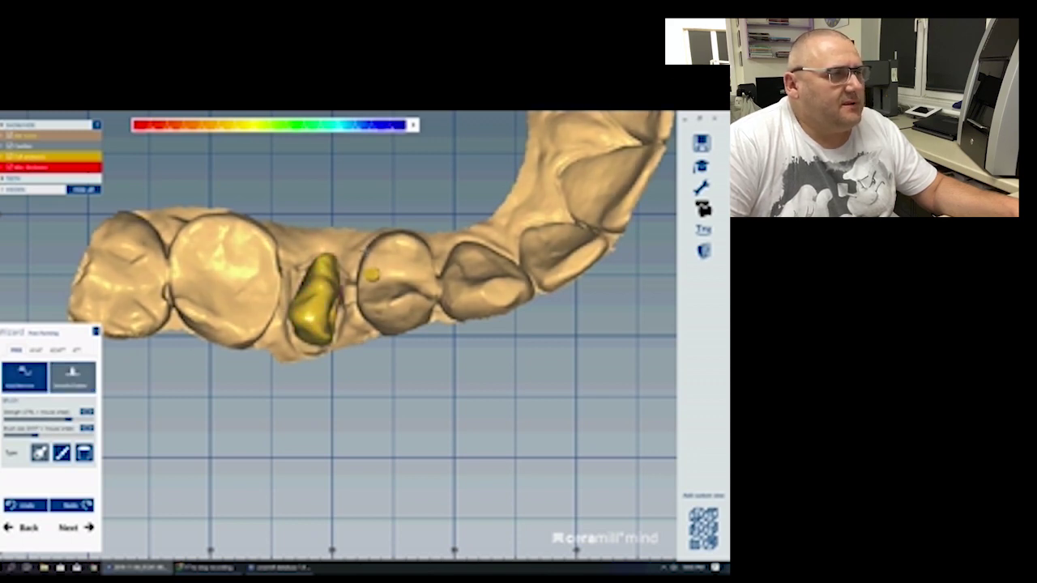
pyautogui.scroll(5, 328, 254)
pyautogui.moveTo(331, 254); pyautogui.dragTo(325, 276, button='right')
pyautogui.moveTo(325, 300)
pyautogui.mouseDown()
pyautogui.moveTo(333, 411)
pyautogui.moveTo(276, 383)
pyautogui.moveTo(325, 430)
pyautogui.mouseUp()
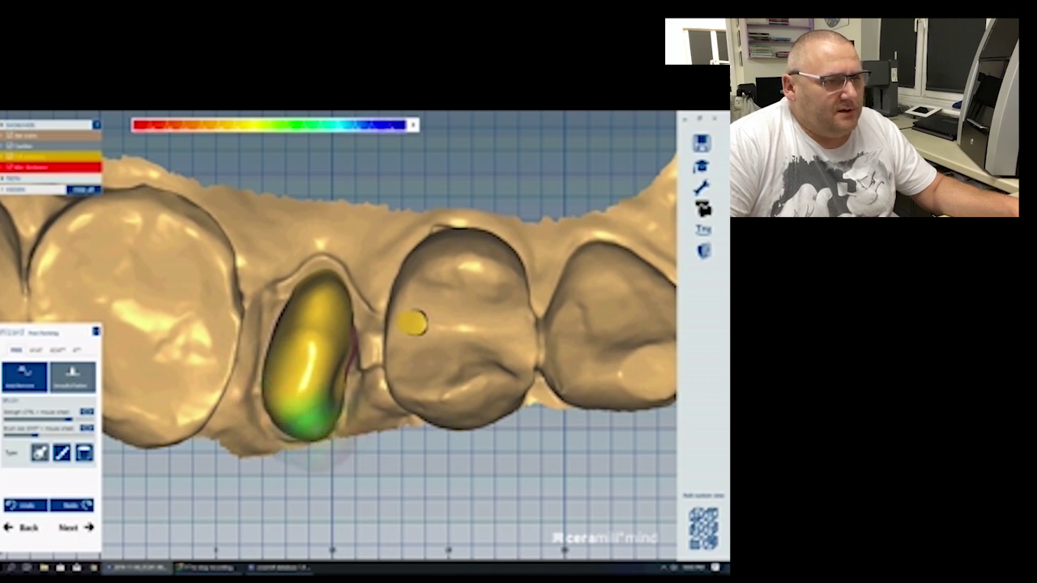
pyautogui.moveTo(318, 428)
pyautogui.mouseDown()
pyautogui.moveTo(306, 424)
pyautogui.moveTo(326, 408)
pyautogui.moveTo(341, 348)
pyautogui.mouseUp()
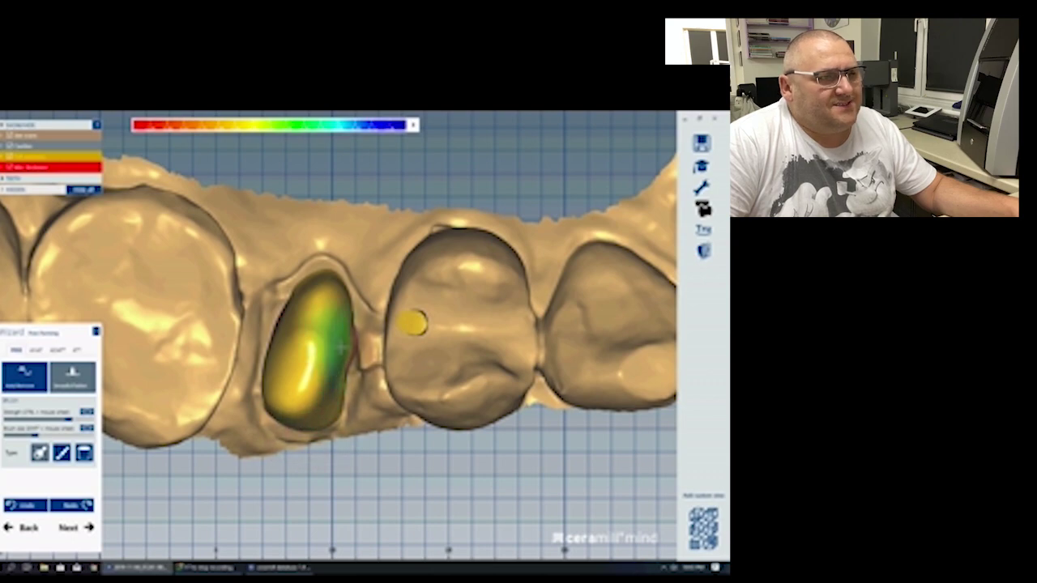
# Smooth the tip and sides of the tooth 25 core from side and occlusal views into an even, rounded stump
pyautogui.moveTo(282, 332); pyautogui.dragTo(273, 504, button='right')
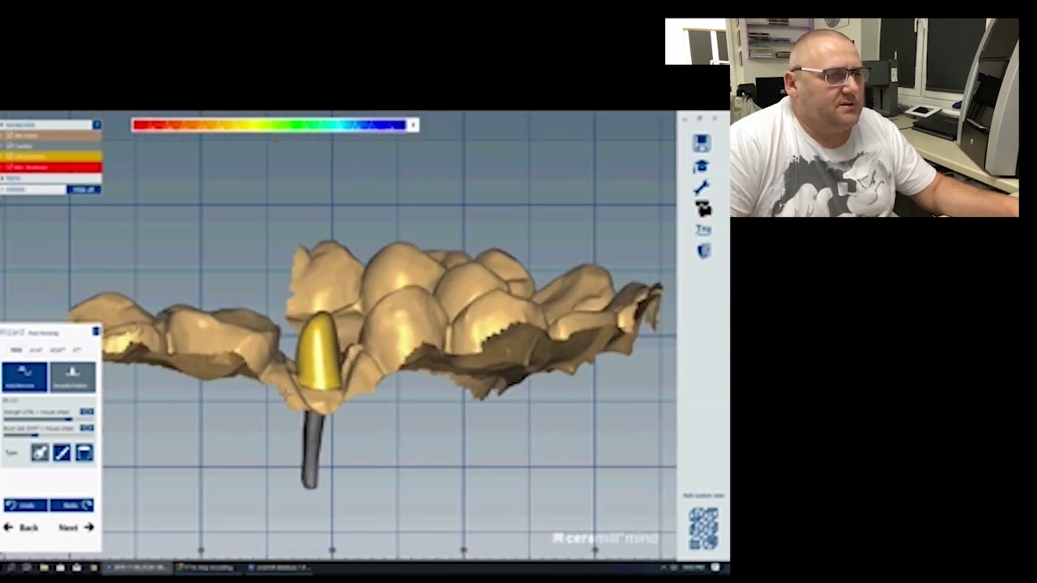
pyautogui.scroll(3, 326, 315)
pyautogui.moveTo(326, 334); pyautogui.dragTo(327, 369)
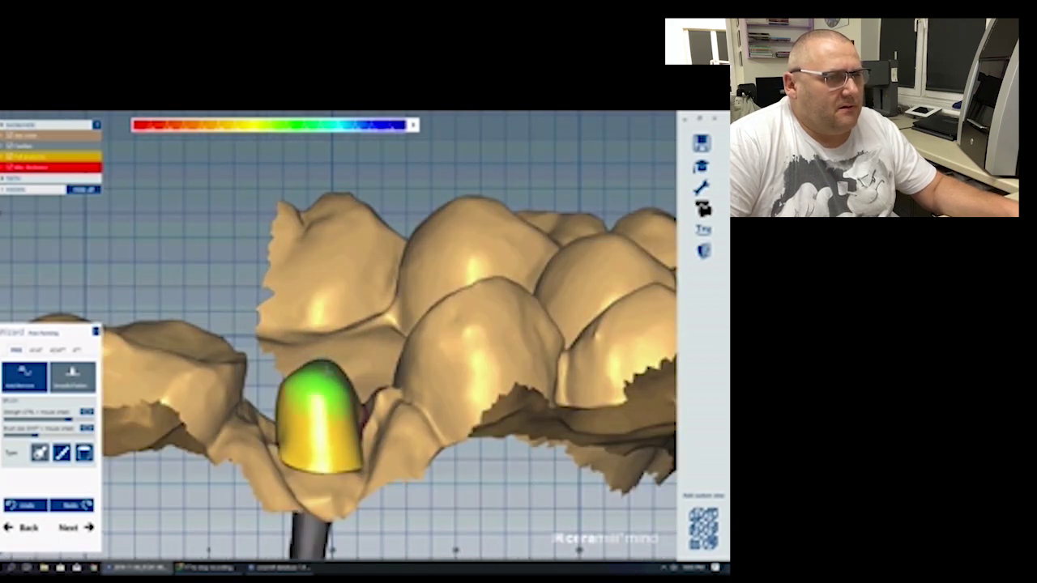
pyautogui.scroll(-3, 326, 372)
pyautogui.moveTo(325, 371); pyautogui.dragTo(322, 255, button='right')
pyautogui.scroll(3, 290, 436)
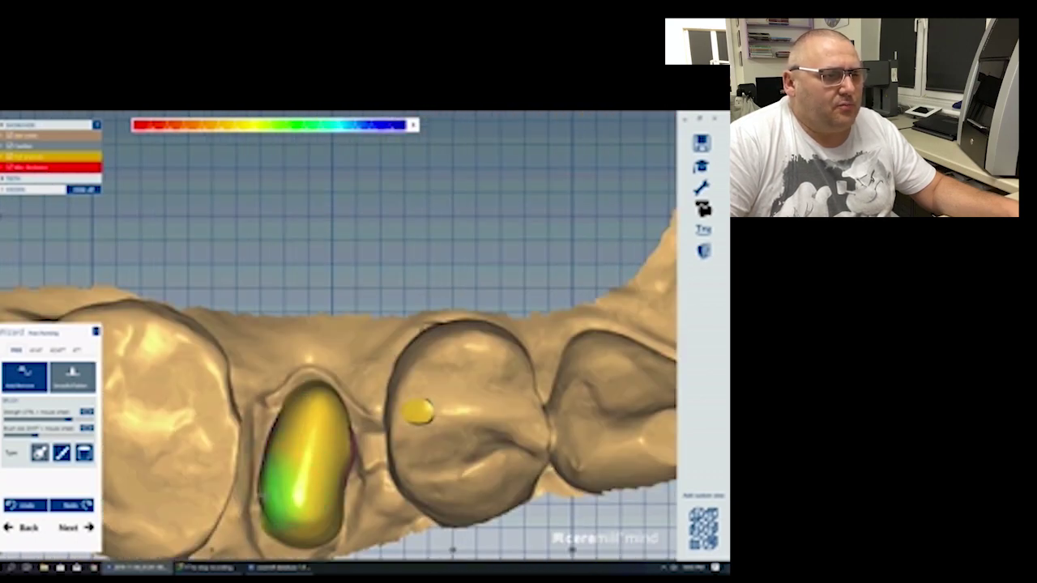
pyautogui.scroll(-3, 388, 417)
pyautogui.moveTo(388, 416); pyautogui.dragTo(371, 353, button='right')
pyautogui.moveTo(371, 353); pyautogui.dragTo(380, 444, button='middle')
pyautogui.moveTo(380, 442); pyautogui.dragTo(361, 315, button='right')
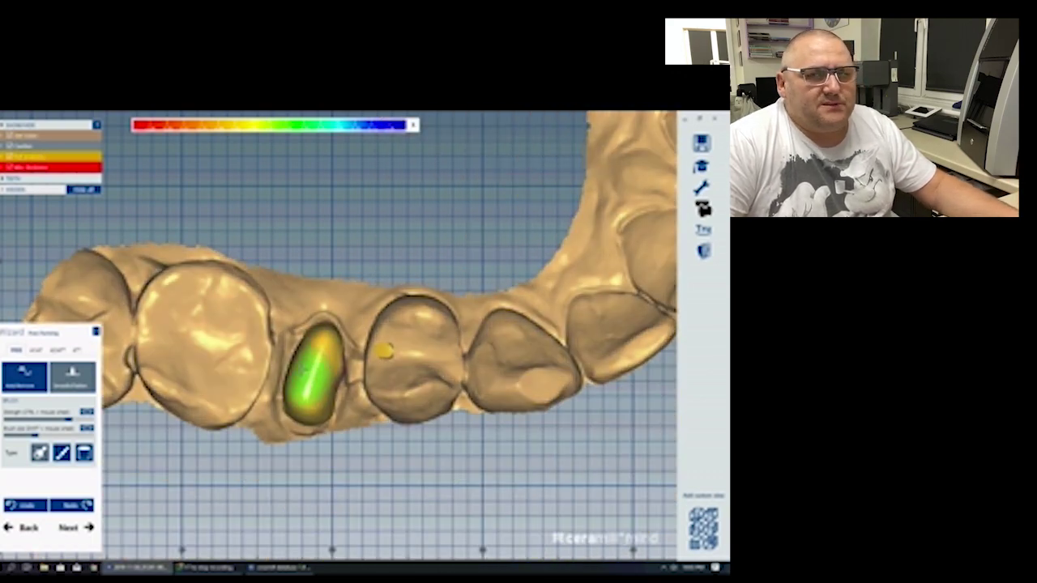
pyautogui.moveTo(315, 370); pyautogui.dragTo(322, 366)
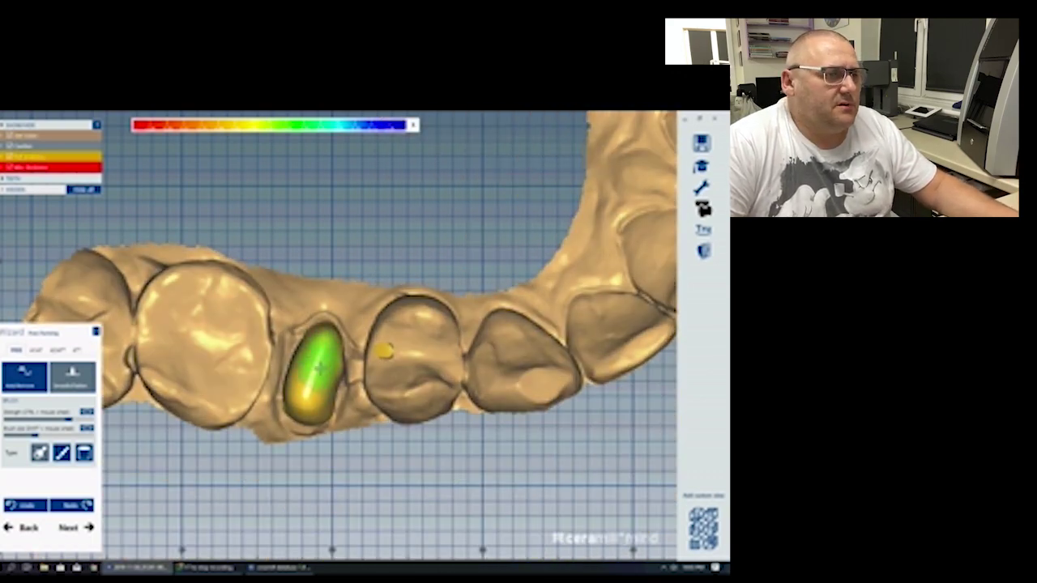
# Finish free-forming and skip the adaptation to adjacent teeth to reach the connector design
pyautogui.scroll(4, 384, 350)
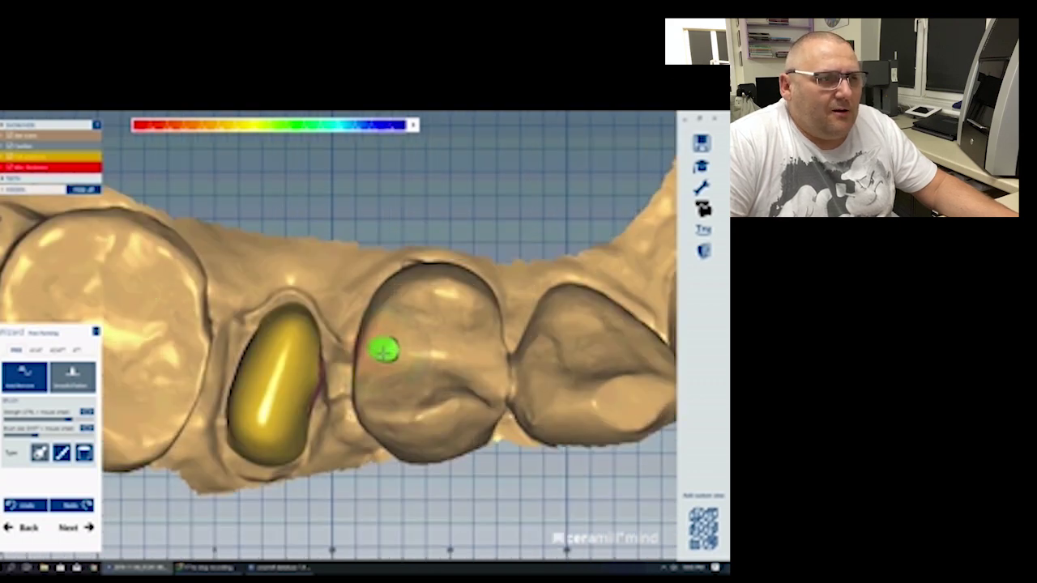
pyautogui.scroll(-4, 384, 349)
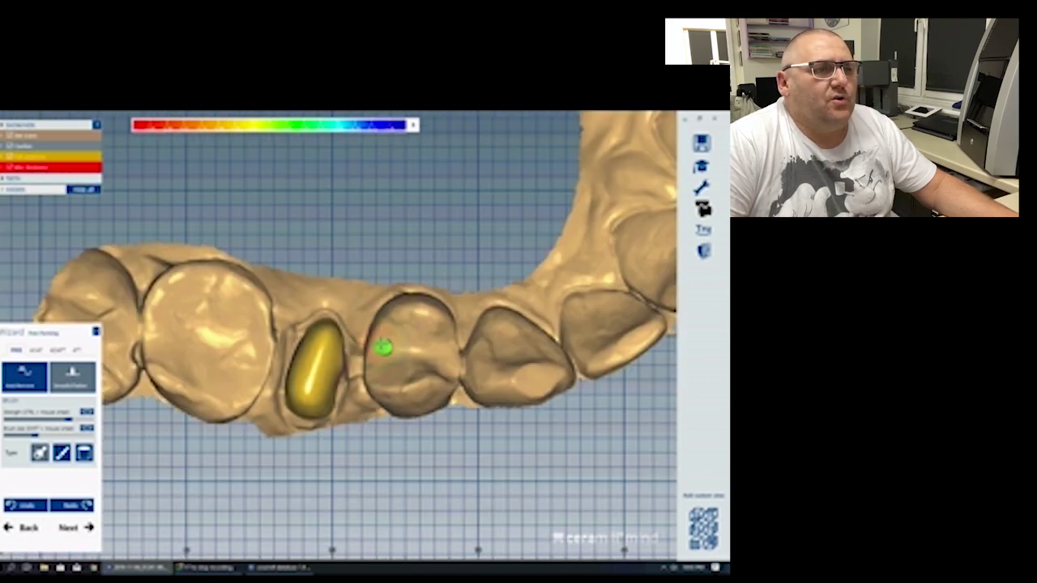
pyautogui.click(72, 529)
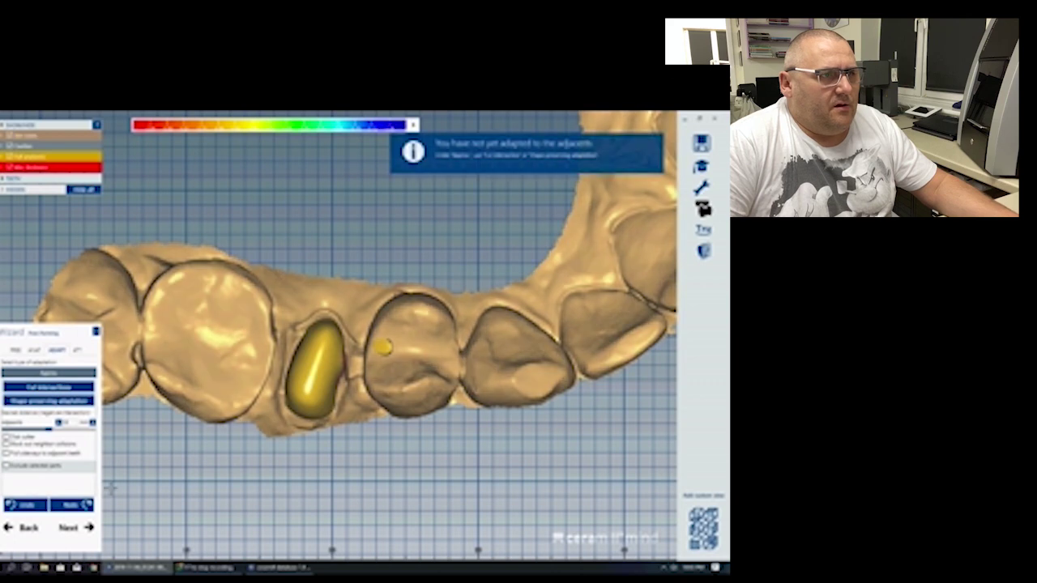
pyautogui.click(77, 529)
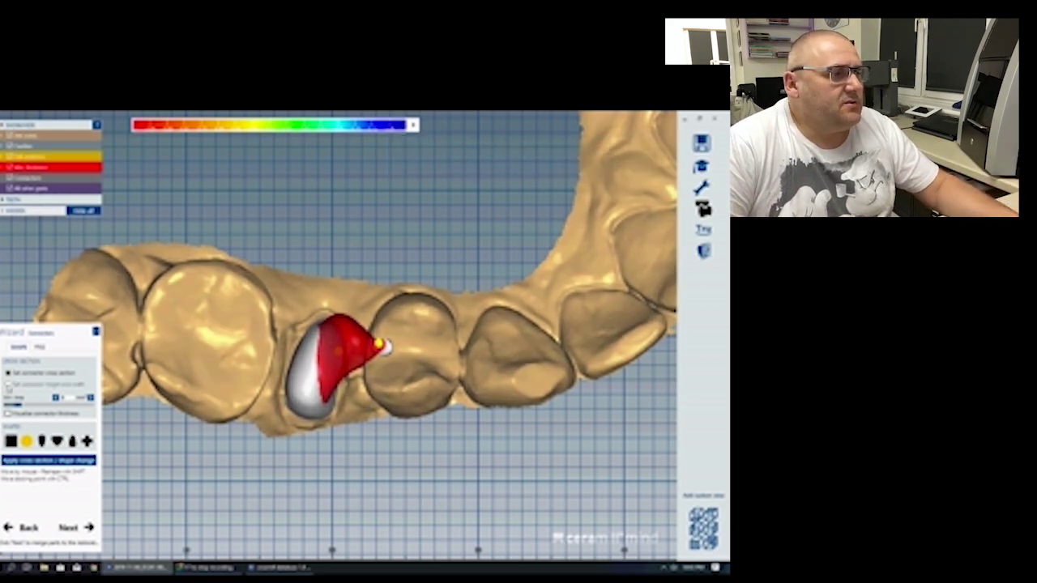
# Define the connector by height and width, apply the shape change, and reposition it between the core and the helper inlay
pyautogui.click(8, 384)
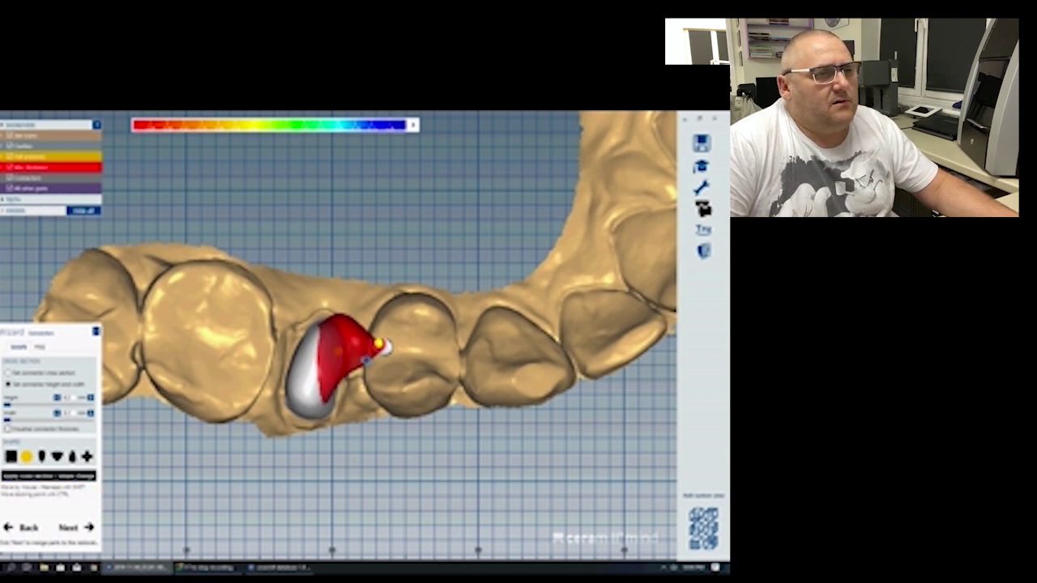
pyautogui.scroll(5, 358, 356)
pyautogui.moveTo(354, 330)
pyautogui.mouseDown()
pyautogui.moveTo(352, 354)
pyautogui.moveTo(359, 338)
pyautogui.mouseUp()
pyautogui.scroll(-4, 359, 339)
pyautogui.moveTo(359, 339); pyautogui.dragTo(417, 527, button='right')
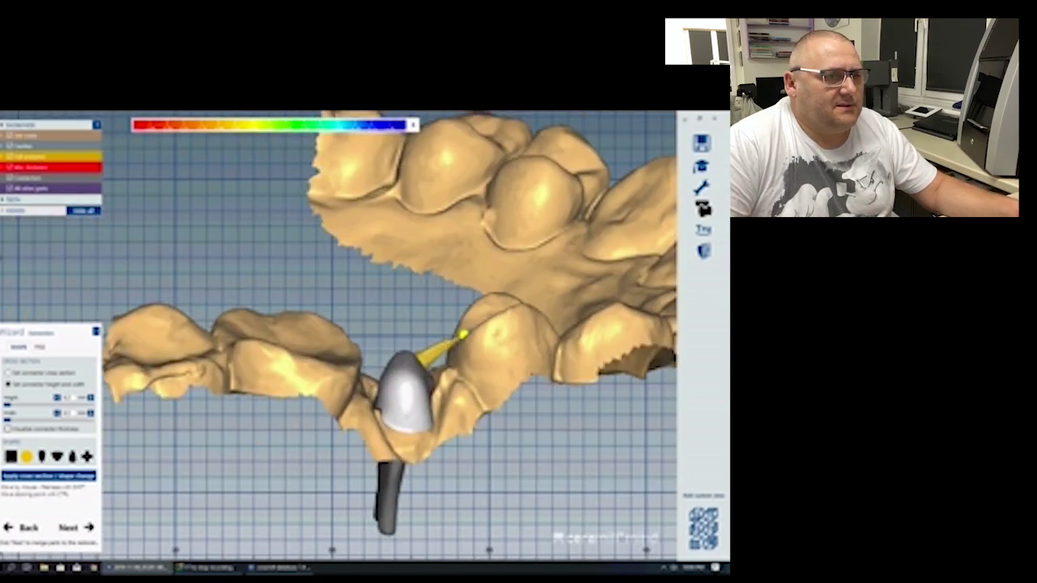
# Shift the connector slightly upward at the tooth 25 core and check its course from the occlusal view
pyautogui.scroll(4, 450, 345)
pyautogui.moveTo(421, 354); pyautogui.dragTo(414, 340)
pyautogui.scroll(-4, 414, 340)
pyautogui.moveTo(414, 340); pyautogui.dragTo(385, 333, button='right')
pyautogui.moveTo(385, 332); pyautogui.dragTo(384, 264, button='middle')
pyautogui.moveTo(385, 264); pyautogui.dragTo(391, 315, button='right')
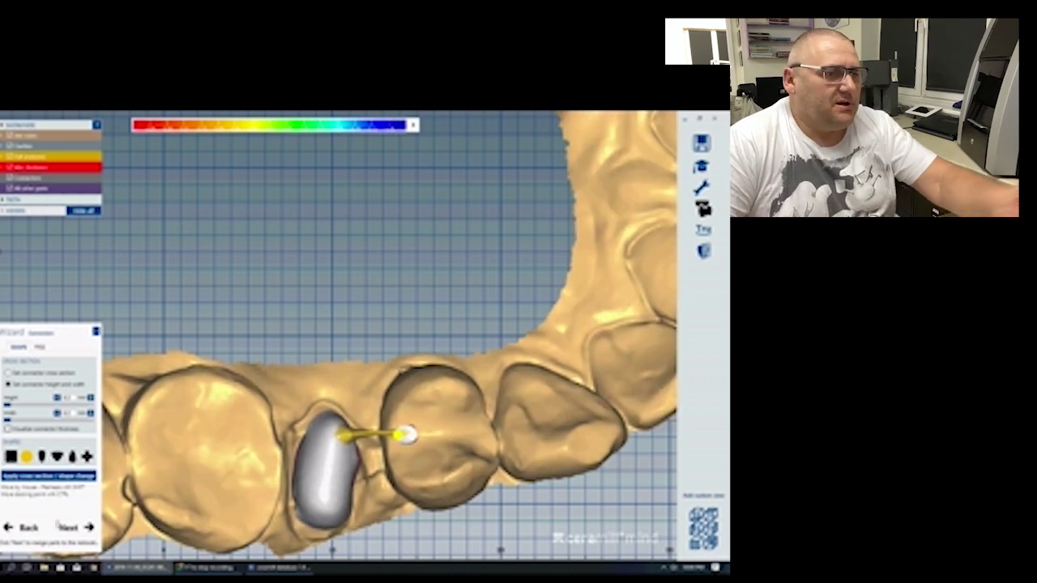
# Merge the core, connector and helper inlay into one restoration and delete the previously saved inlay file
pyautogui.click(68, 527)
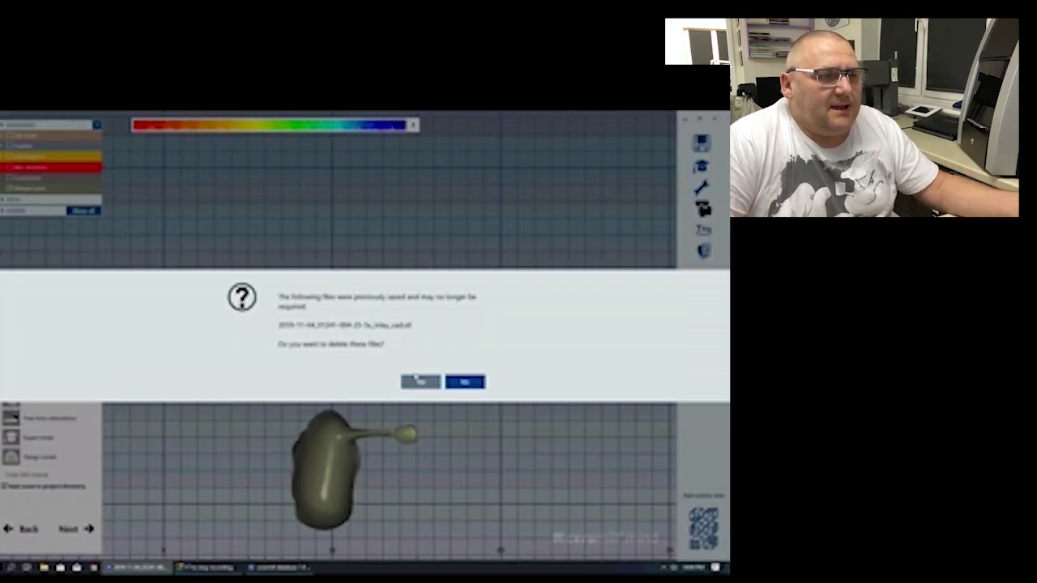
pyautogui.click(409, 381)
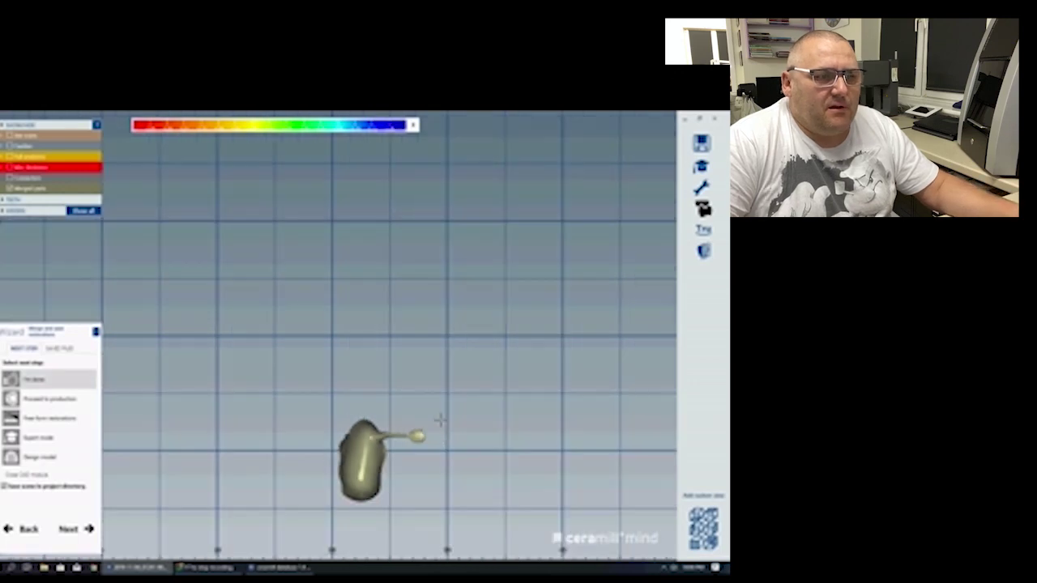
pyautogui.moveTo(440, 424); pyautogui.dragTo(427, 520, button='middle')
pyautogui.scroll(3, 393, 349)
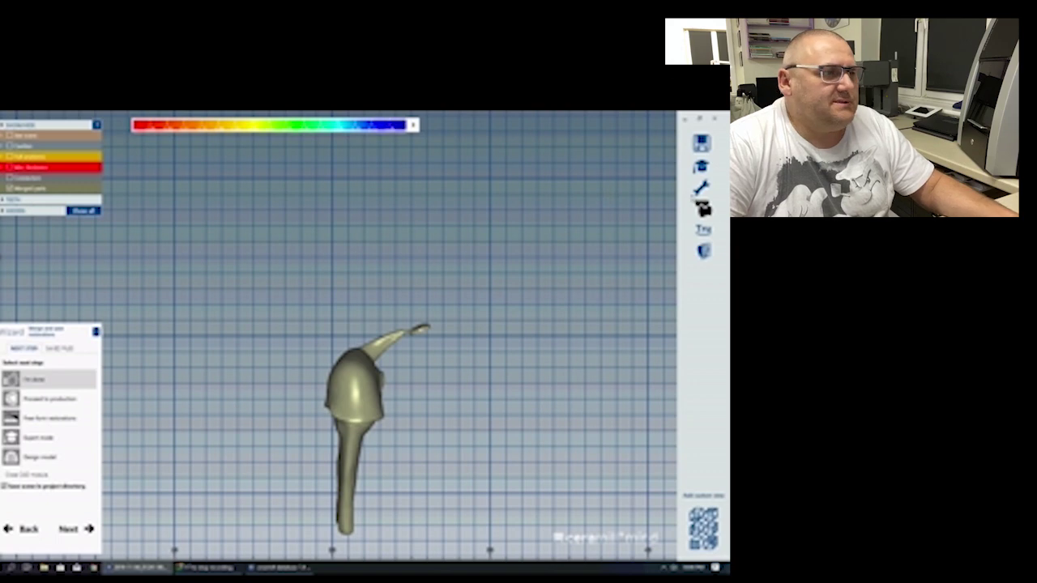
# Switch to expert mode, then merge and save the restoration again
pyautogui.click(699, 170)
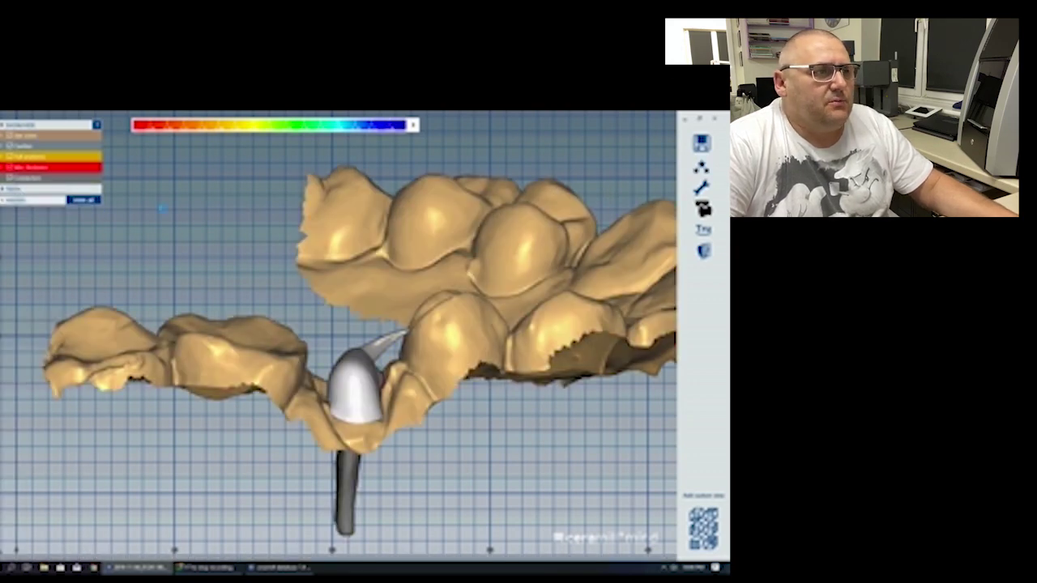
pyautogui.rightClick(166, 211)
pyautogui.click(243, 321)
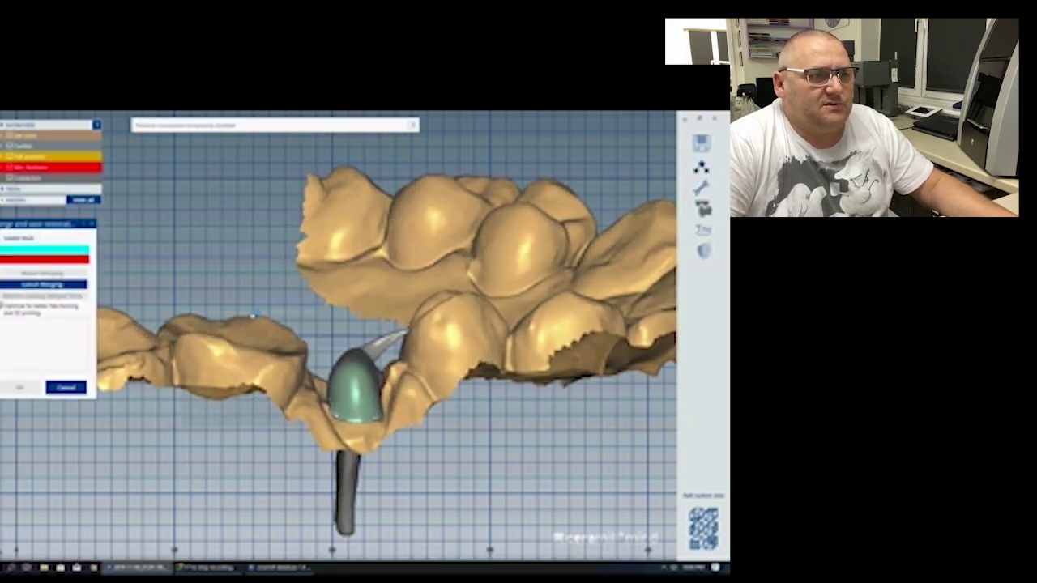
pyautogui.click(20, 387)
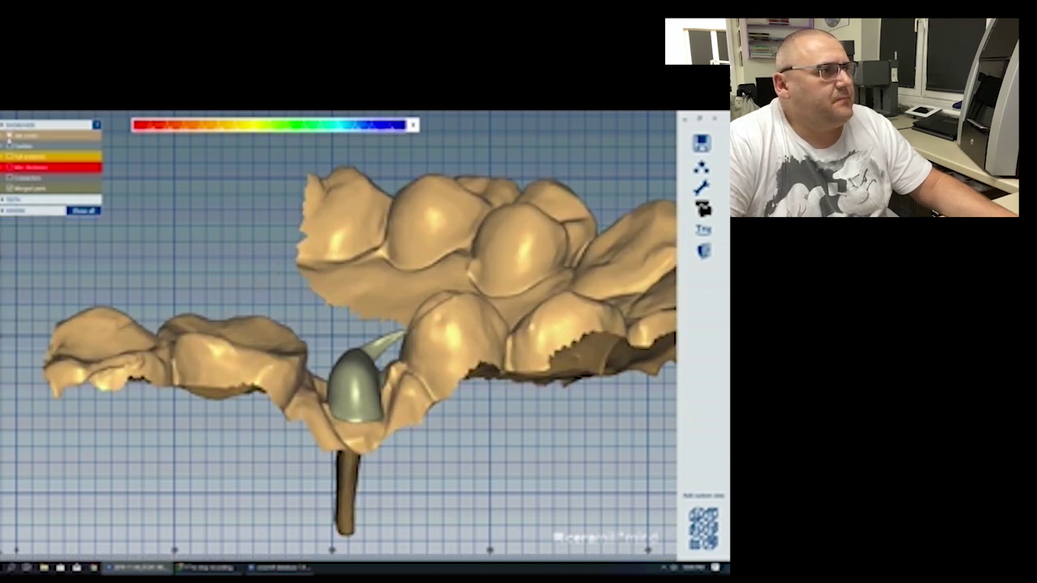
# Hide the jaw scan, start Split Bridge on the merged restoration, and choose the large 3D Cut splitter with 0.05 mm
pyautogui.click(10, 136)
pyautogui.rightClick(559, 210)
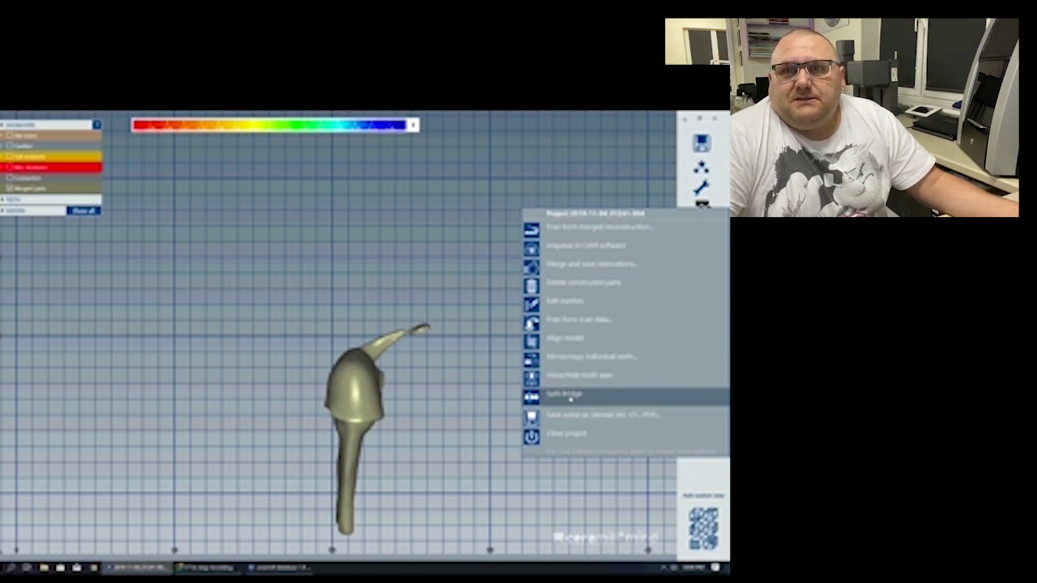
pyautogui.click(570, 395)
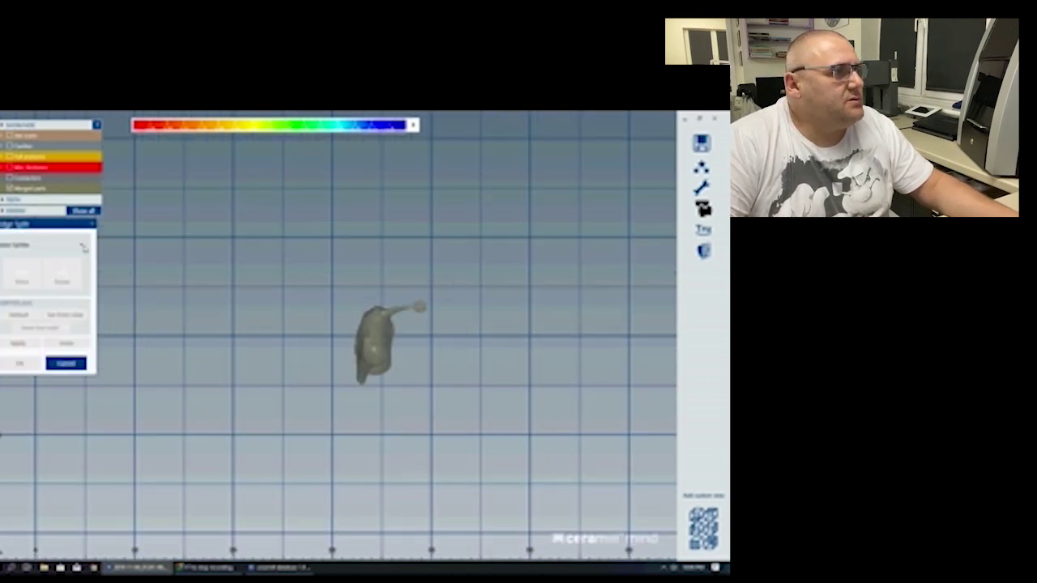
pyautogui.click(80, 245)
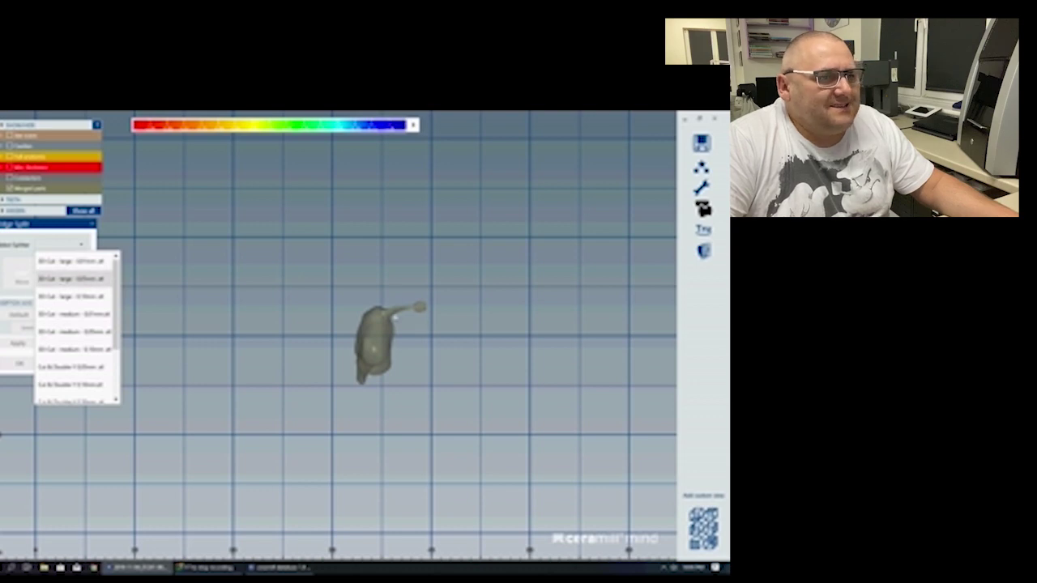
pyautogui.click(73, 279)
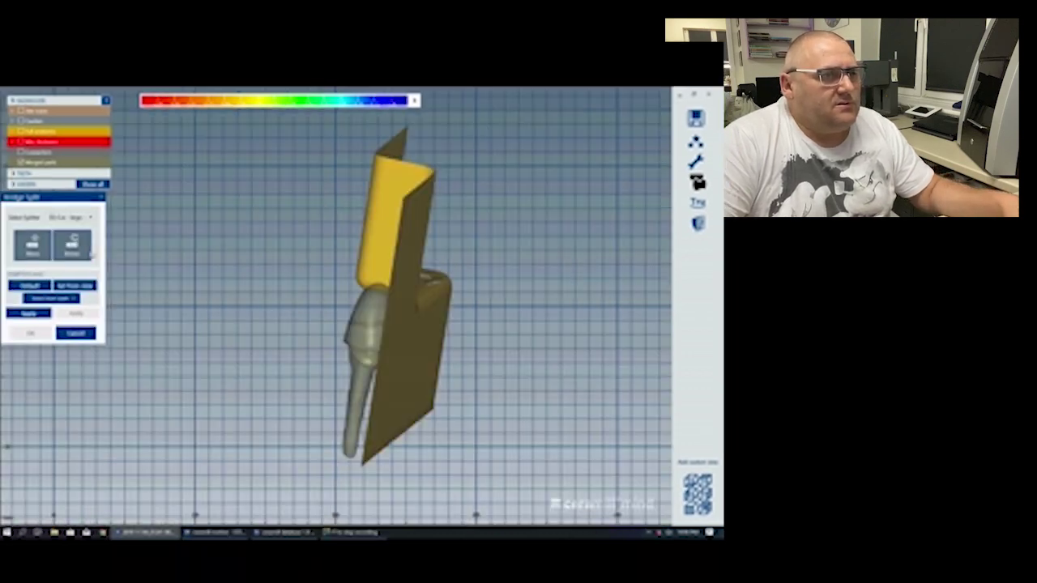
# Set the splitter's insertion axis from an occlusal view and rotate the splitter so its cut crosses the connector close to the core
pyautogui.click(72, 245)
pyautogui.moveTo(332, 243); pyautogui.dragTo(381, 260, button='right')
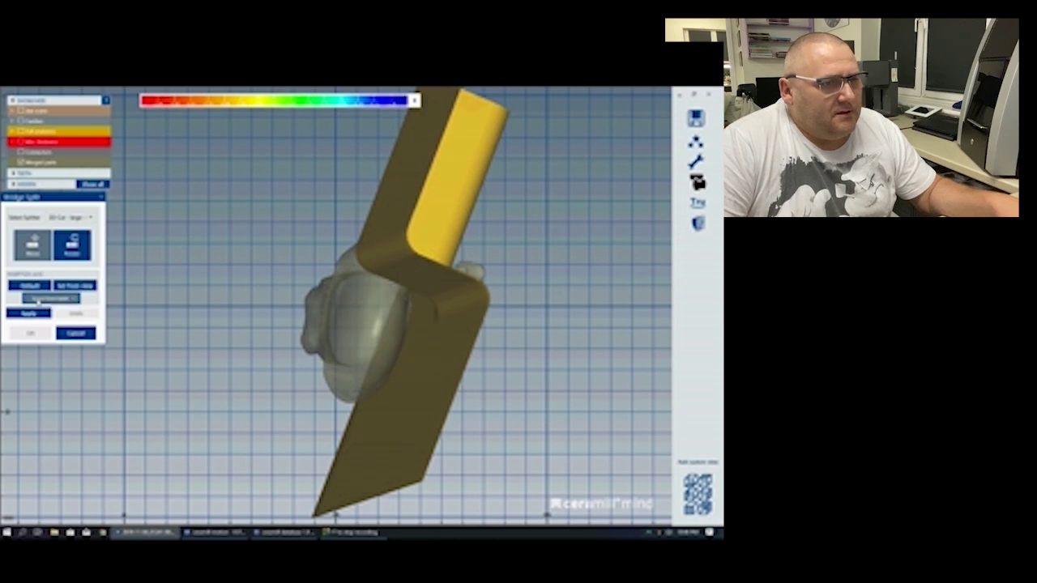
pyautogui.click(68, 287)
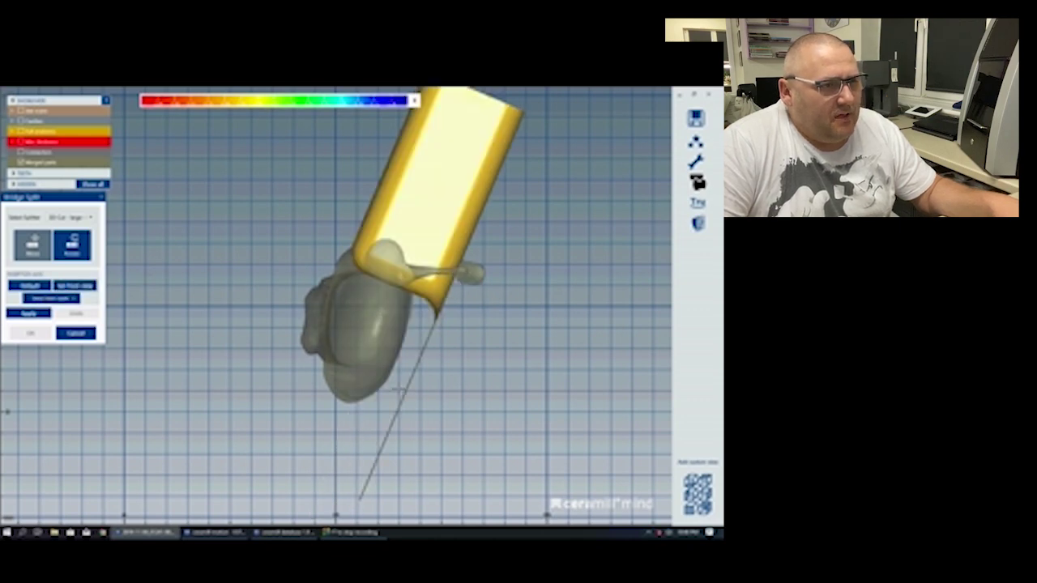
pyautogui.moveTo(428, 189); pyautogui.dragTo(326, 128)
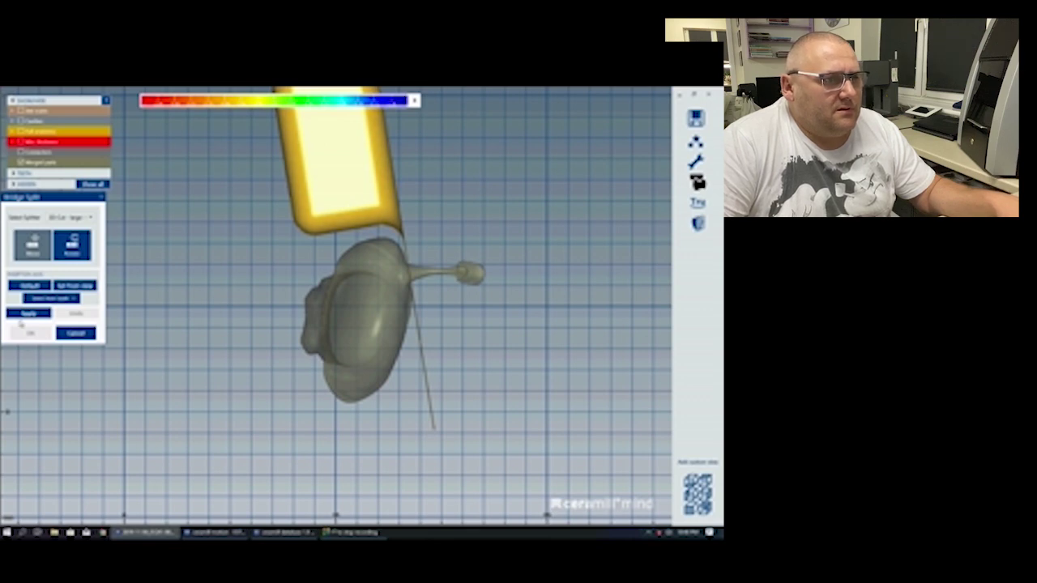
# Try the bridge split, rotate the splitter slightly at the connector base, and apply the split again
pyautogui.click(26, 315)
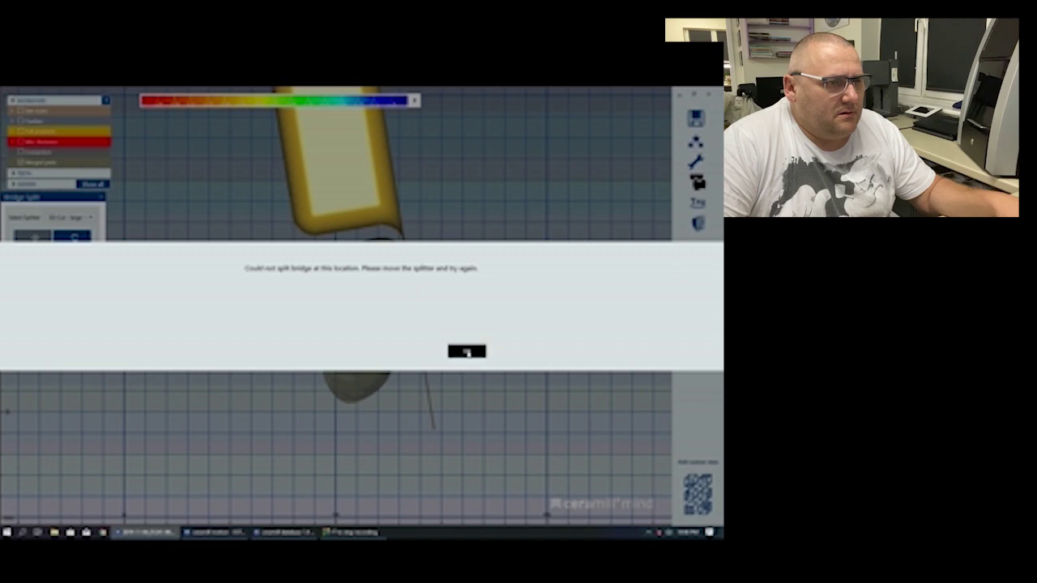
pyautogui.click(468, 352)
pyautogui.moveTo(364, 182); pyautogui.dragTo(347, 211)
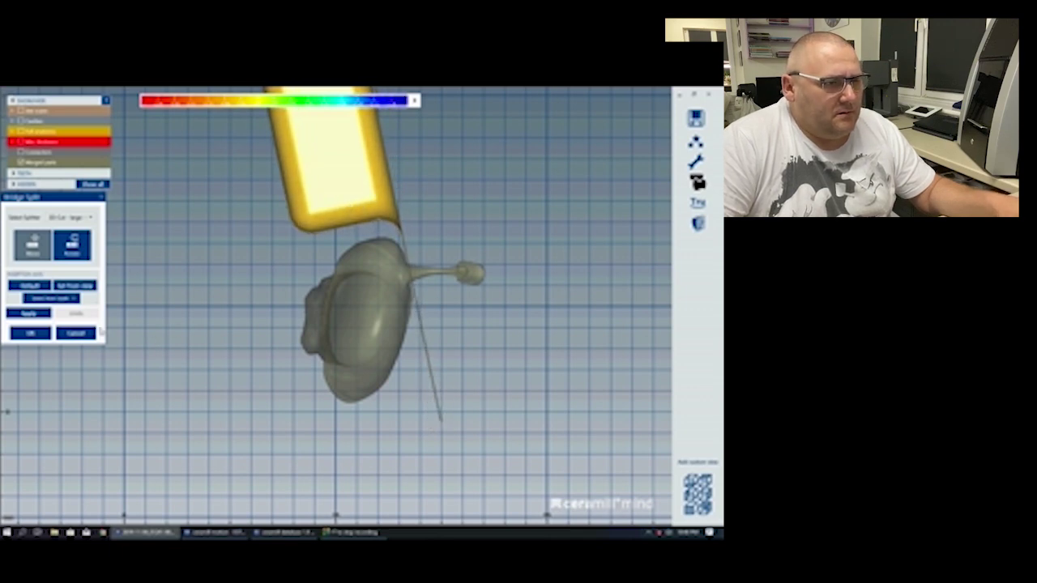
pyautogui.click(29, 312)
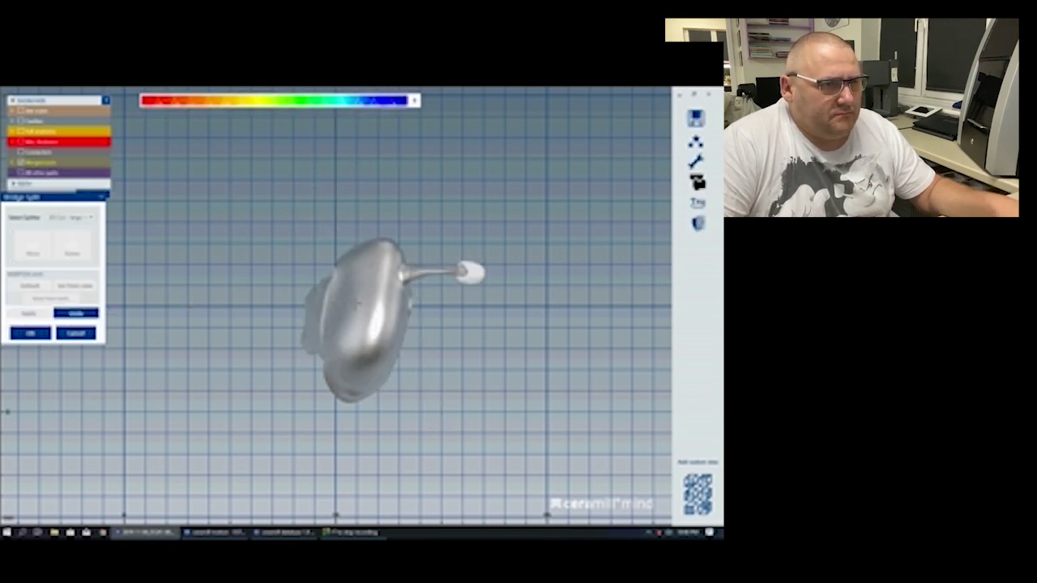
# Inspect the cut between the core and the connector up close and accept the bridge split
pyautogui.scroll(10, 390, 282)
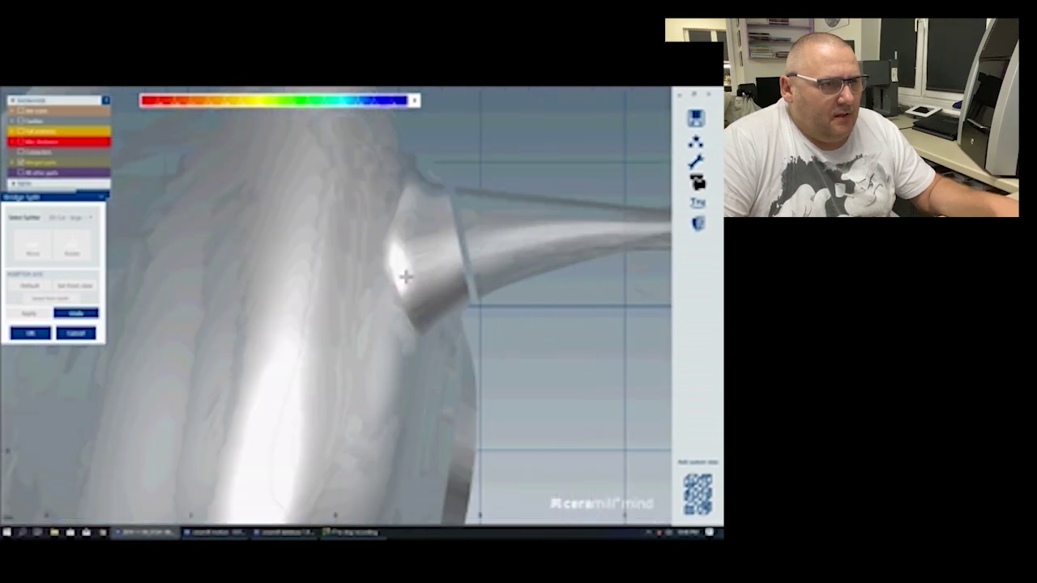
pyautogui.scroll(-10, 405, 277)
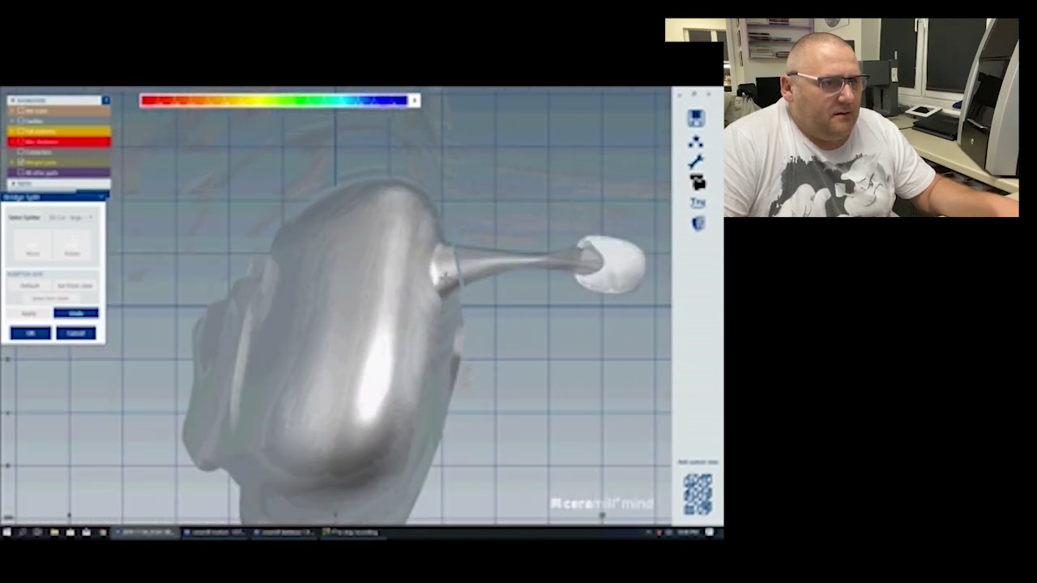
pyautogui.scroll(-4, 439, 276)
pyautogui.moveTo(454, 363)
pyautogui.mouseDown(button='right')
pyautogui.moveTo(467, 302)
pyautogui.moveTo(447, 366)
pyautogui.mouseUp(button='right')
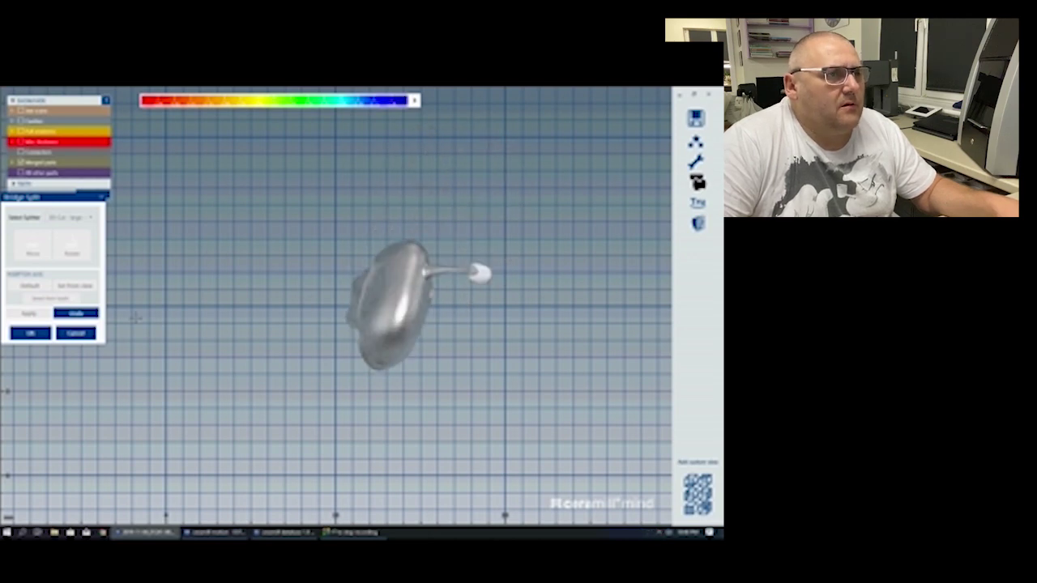
pyautogui.click(31, 333)
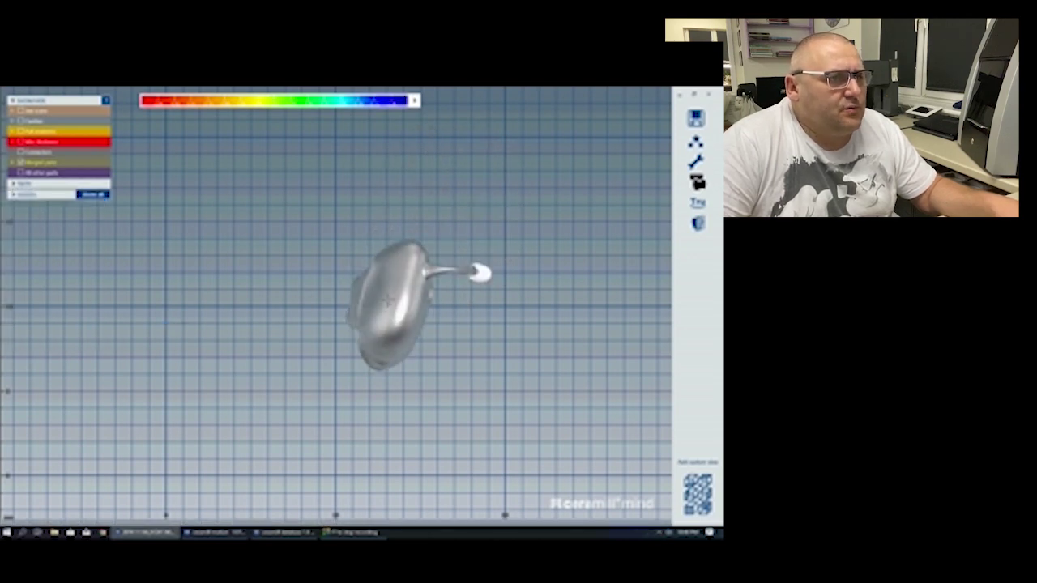
# Toggle the display of the tooth axes from the split core
pyautogui.scroll(3, 387, 299)
pyautogui.rightClick(400, 294)
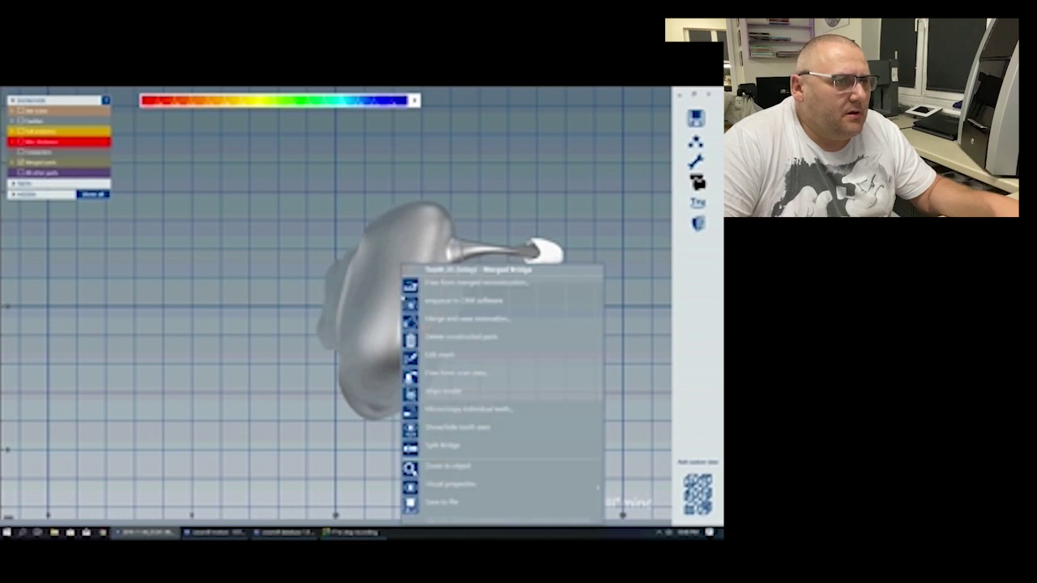
pyautogui.click(441, 427)
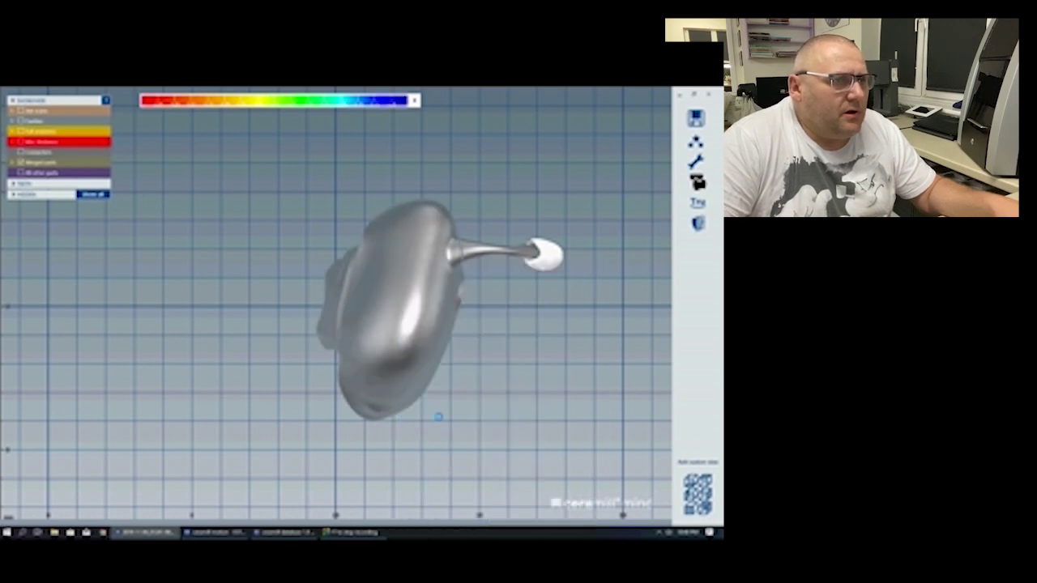